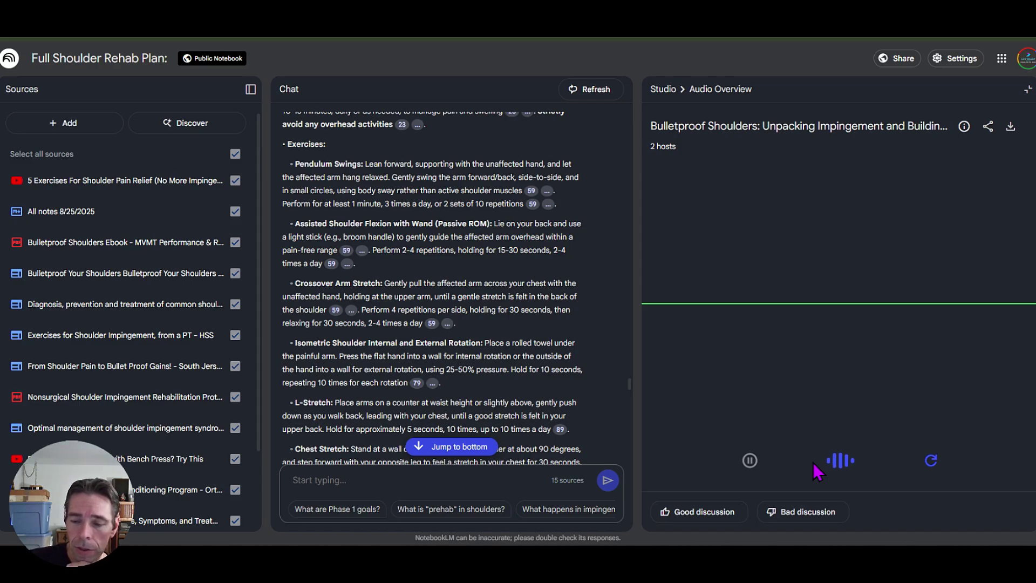
- Switch to Gemini, start a new chat, and view the available tools, including Deep Research
mouse_move(814, 471)
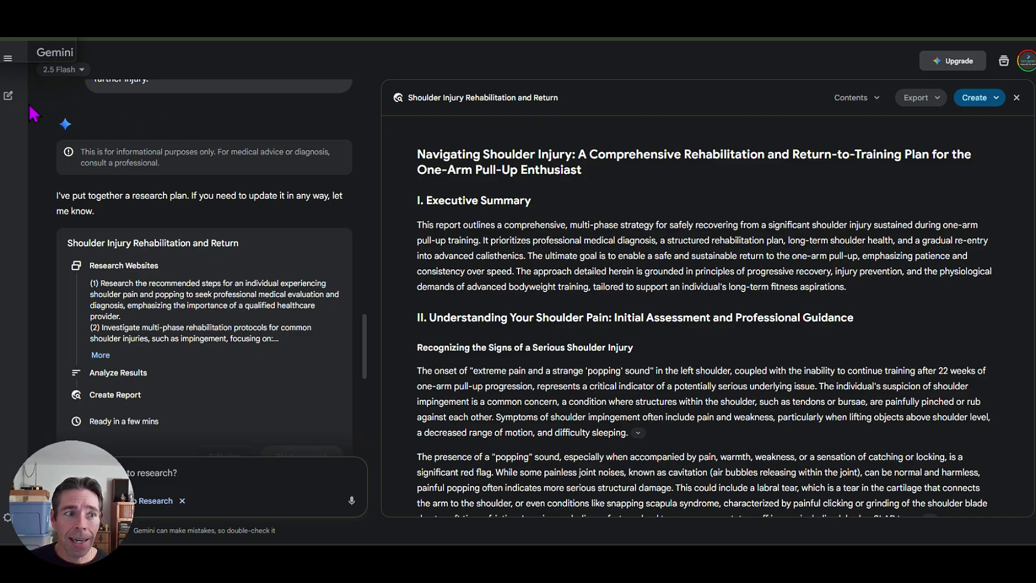
mouse_move(33, 111)
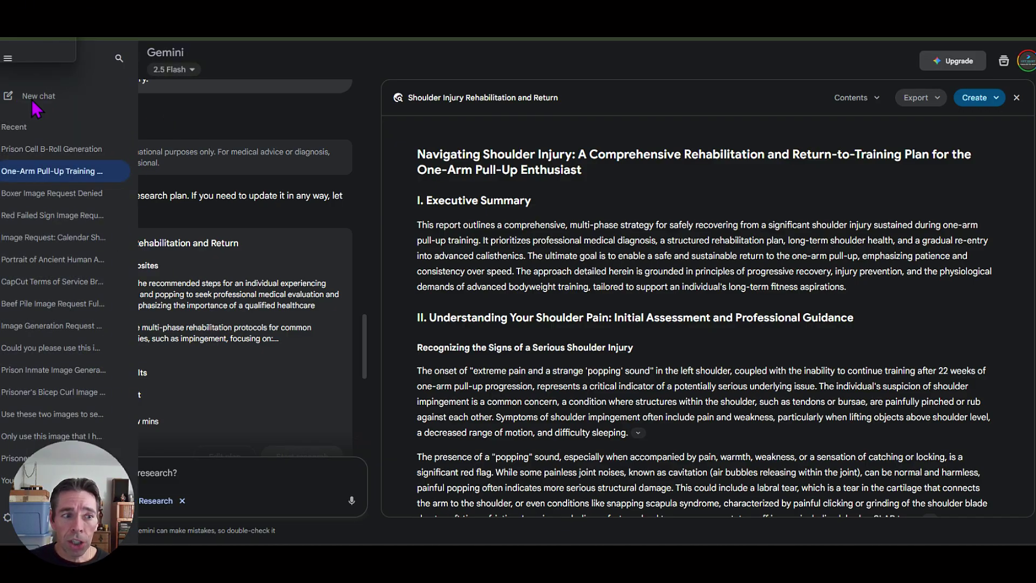
click(33, 100)
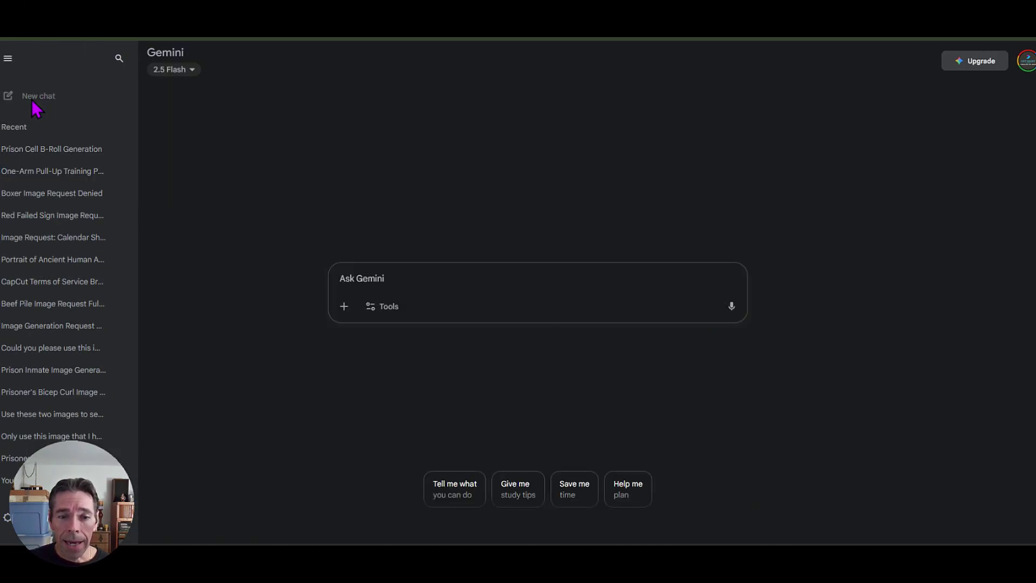
click(372, 312)
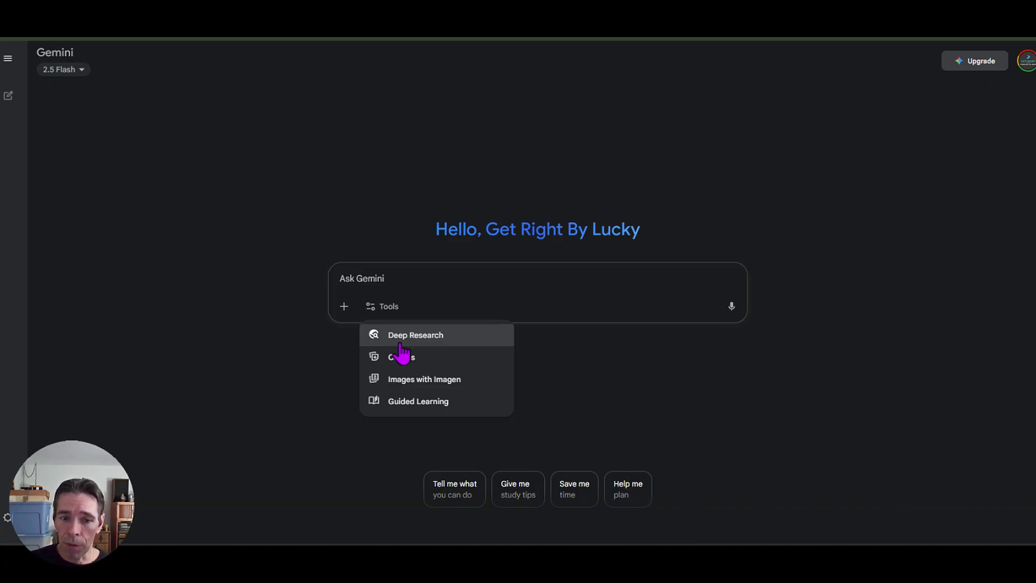
click(269, 338)
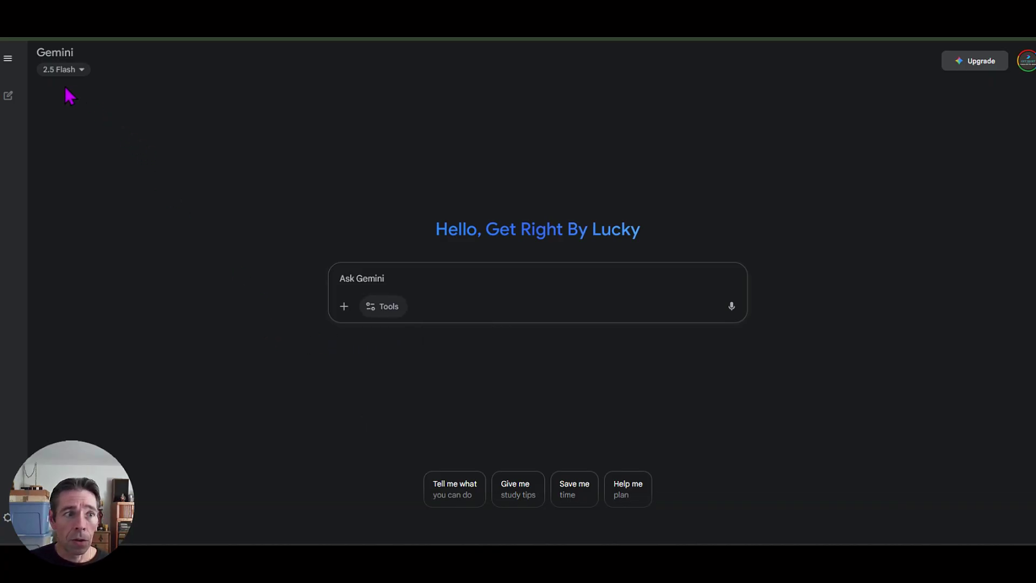
- Open the recent One-Arm Pull-Up Training chat and look back through it to the One-Arm Pull-Up 90-Day Plan report
click(8, 59)
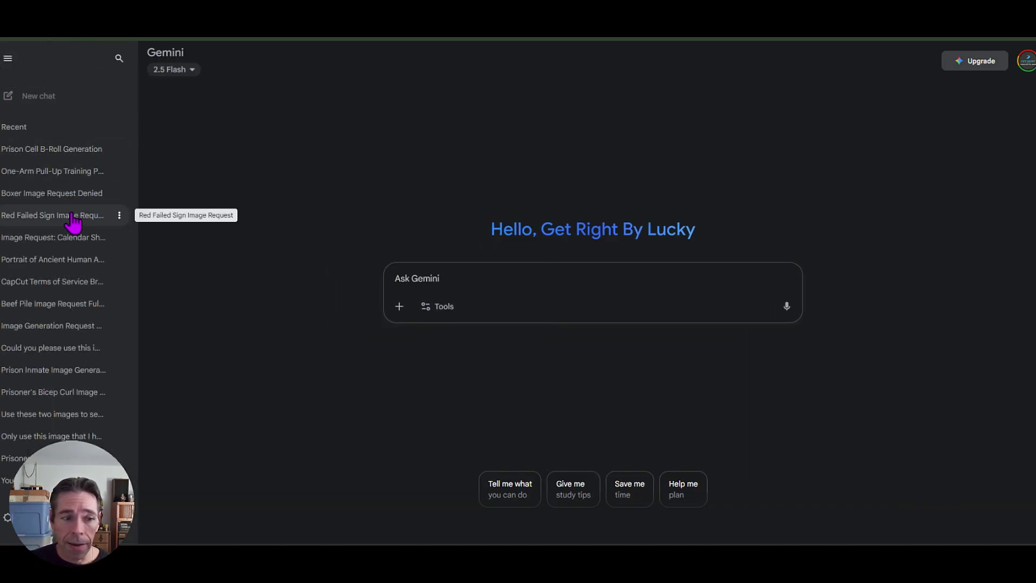
click(54, 173)
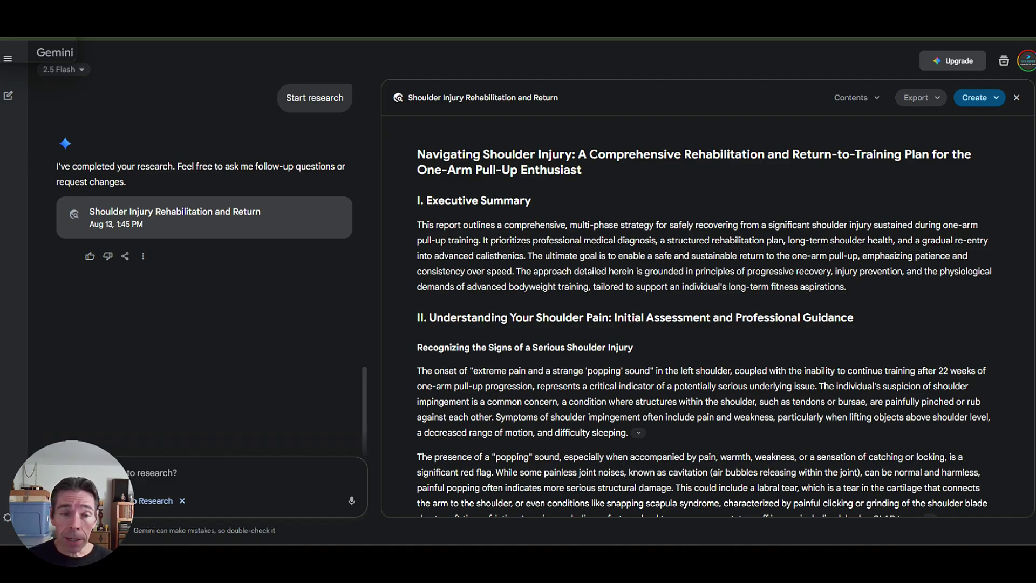
scroll(266, 212, up, 4)
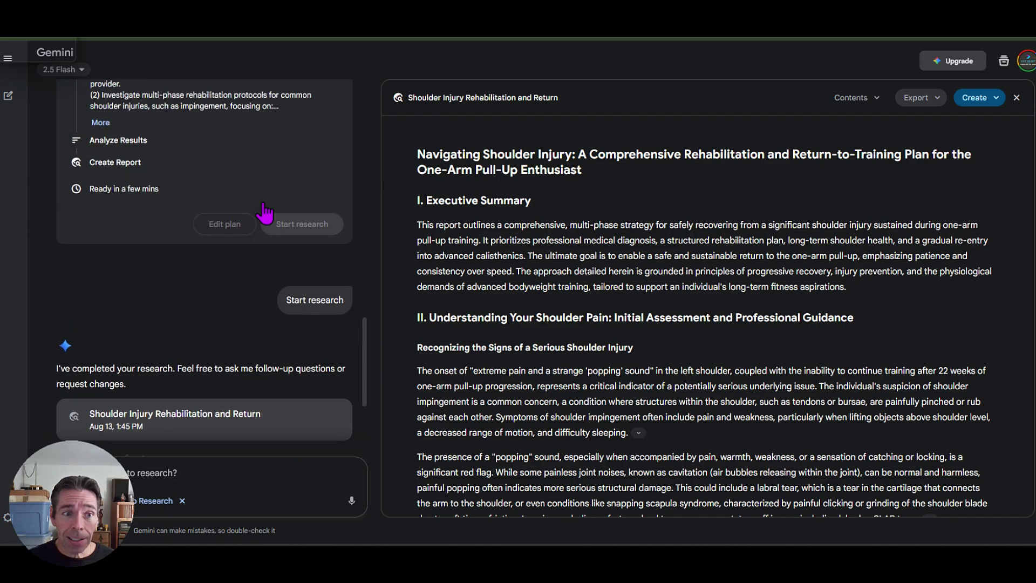
scroll(264, 212, up, 3)
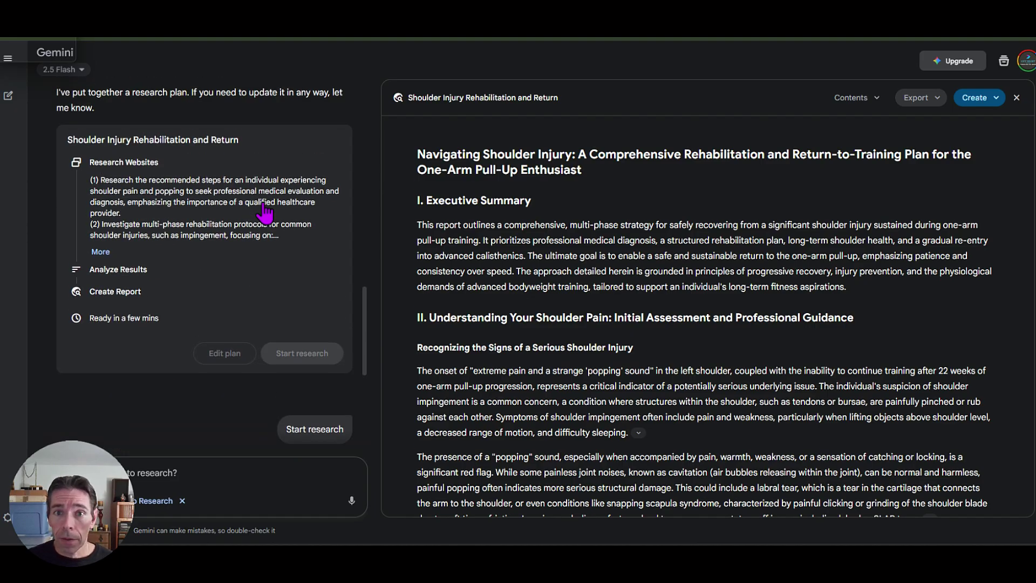
scroll(265, 213, up, 2)
scroll(264, 213, down, 2)
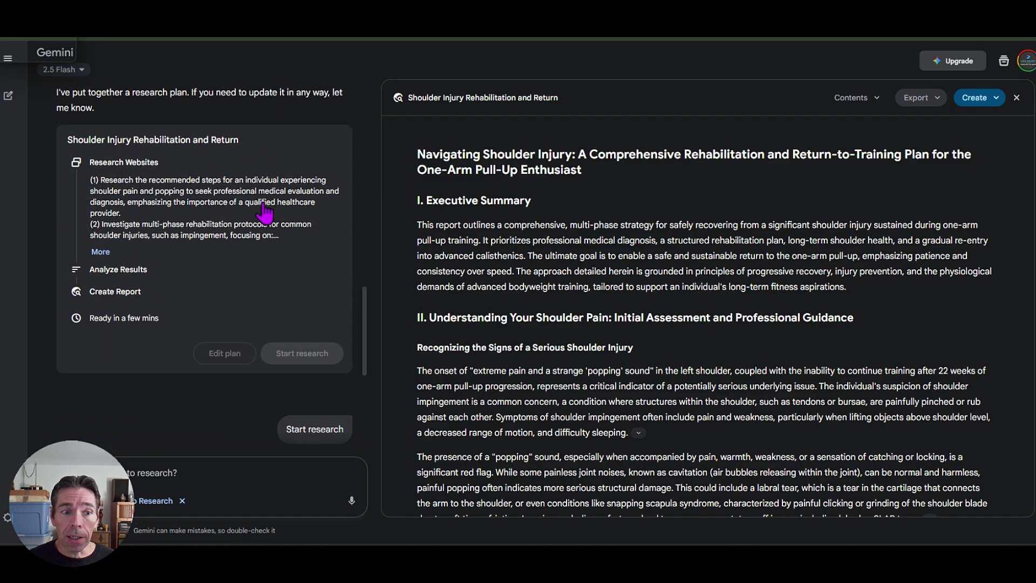
scroll(264, 212, up, 7)
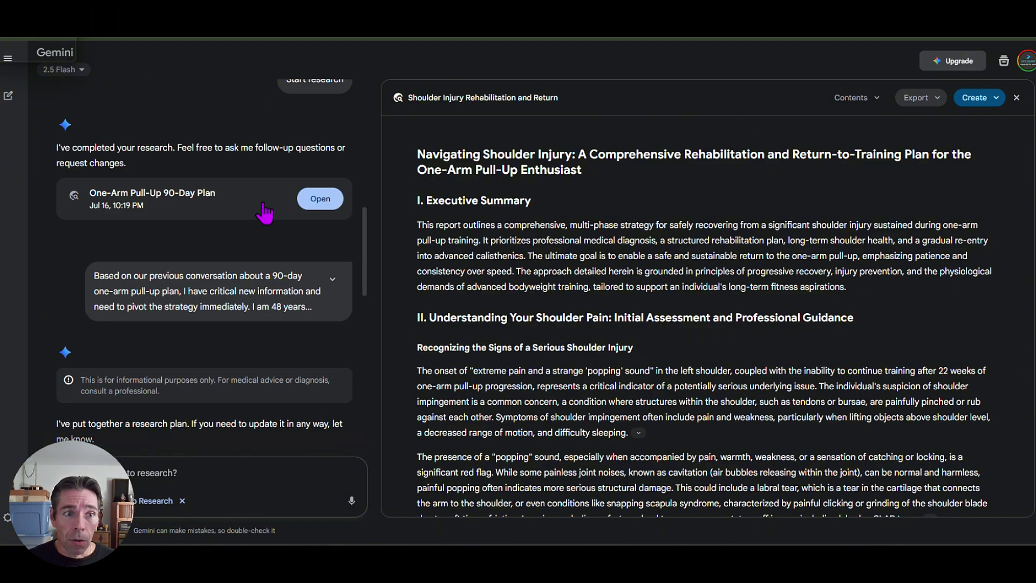
scroll(264, 213, up, 1)
scroll(261, 208, down, 1)
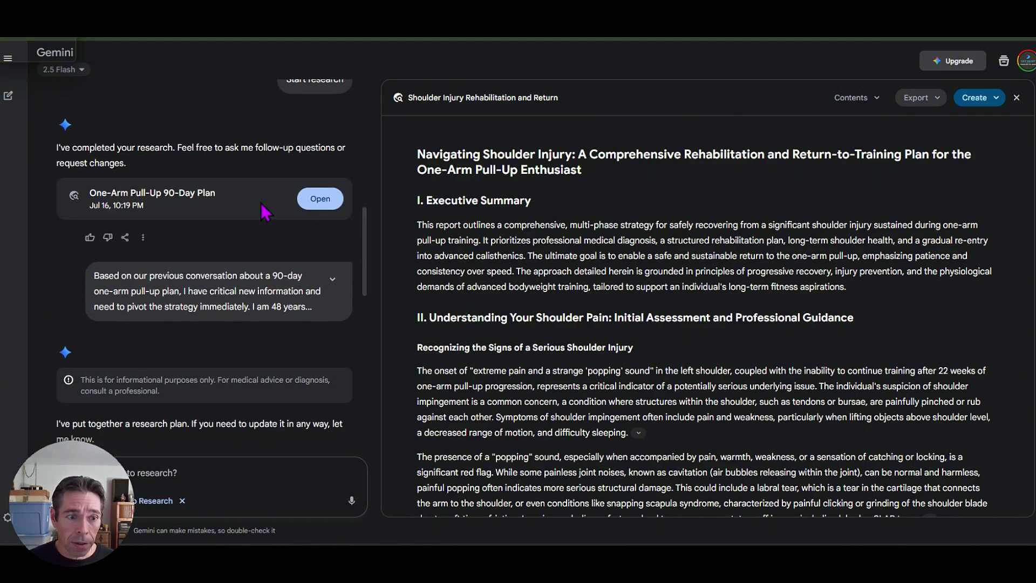
- Expand the full follow-up prompt that asks to pivot the 90-day one-arm pull-up plan around the shoulder injury
scroll(212, 222, down, 2)
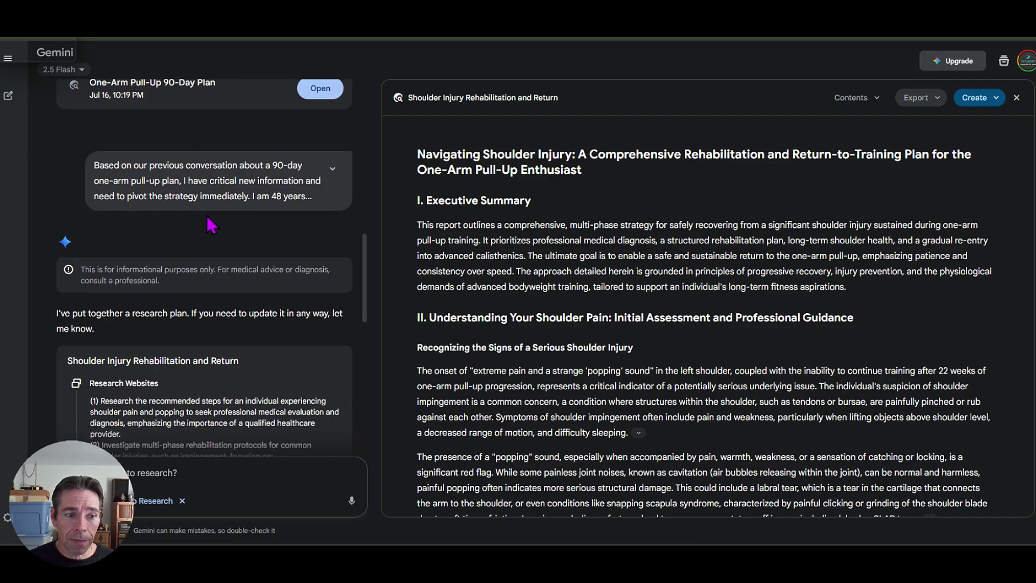
scroll(181, 258, down, 2)
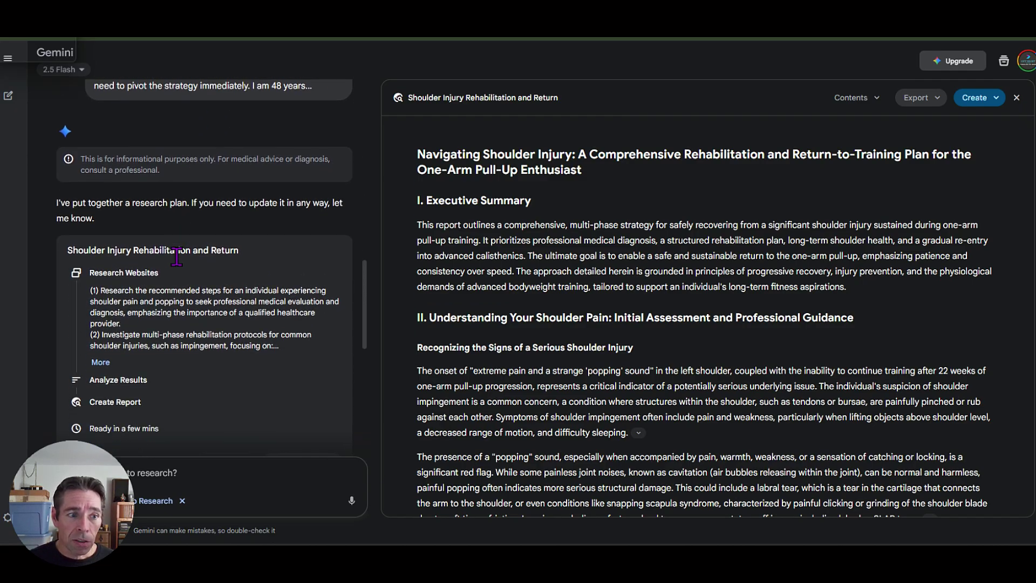
scroll(177, 257, down, 5)
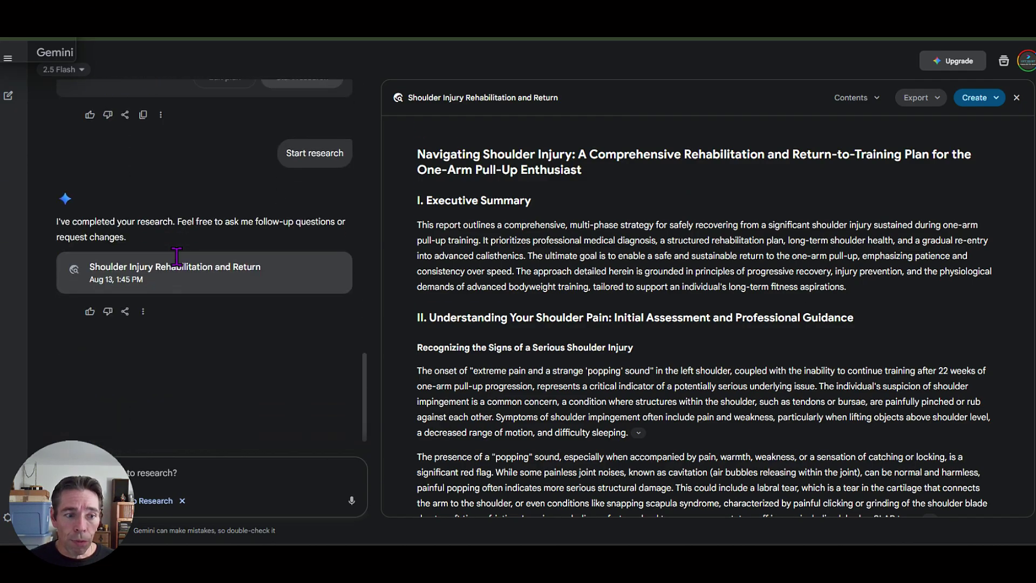
scroll(177, 256, down, 1)
scroll(177, 257, up, 6)
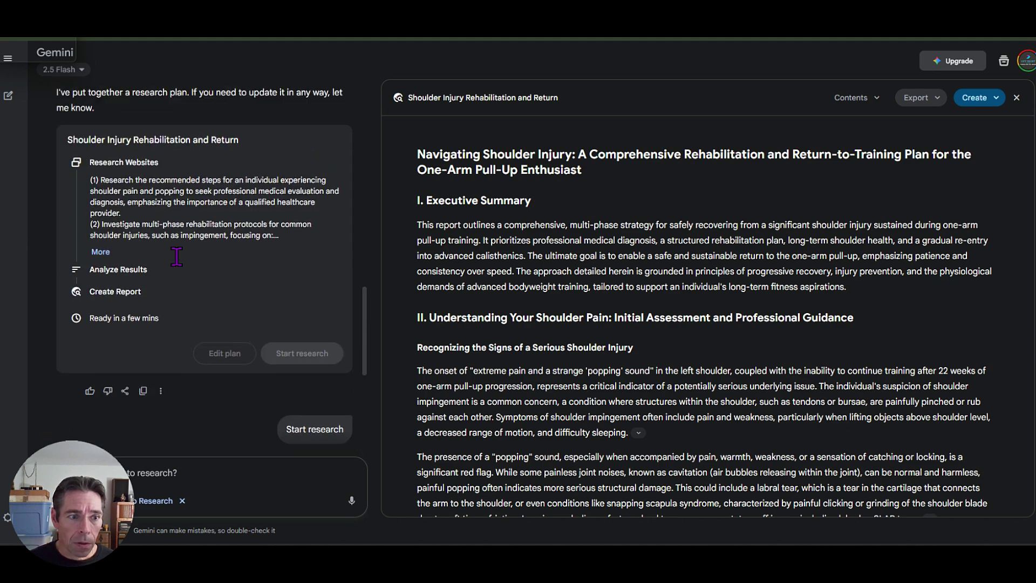
scroll(177, 257, up, 1)
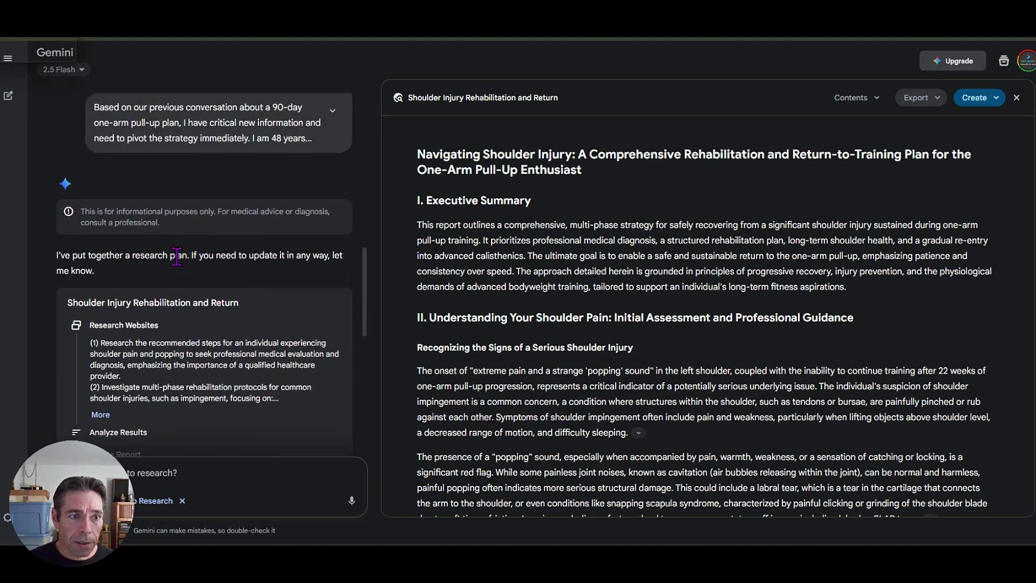
click(333, 113)
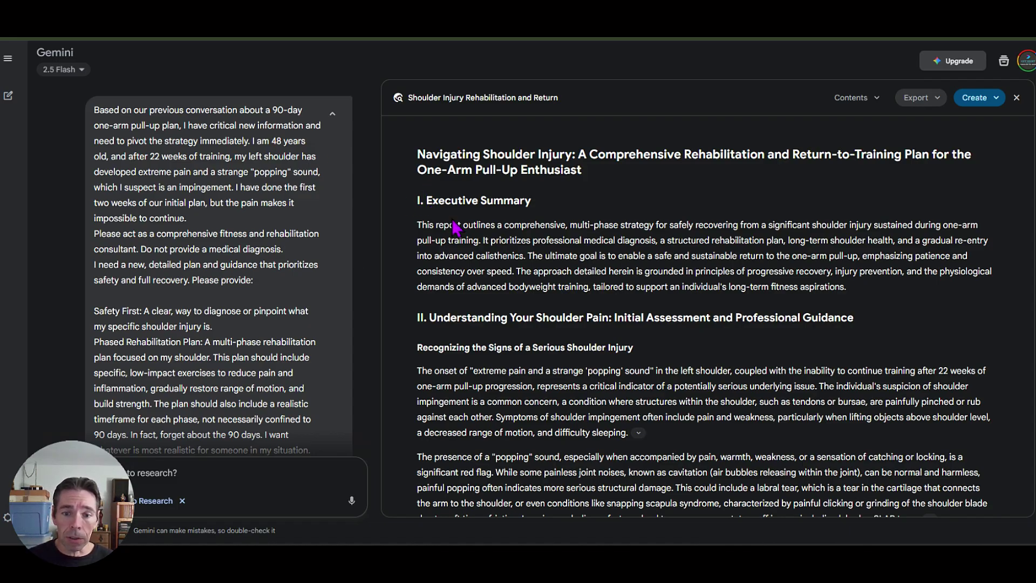
- Show the sources cited for the report's age-factor paragraph and read the Duke Health article on when to see a doctor
scroll(448, 281, down, 2)
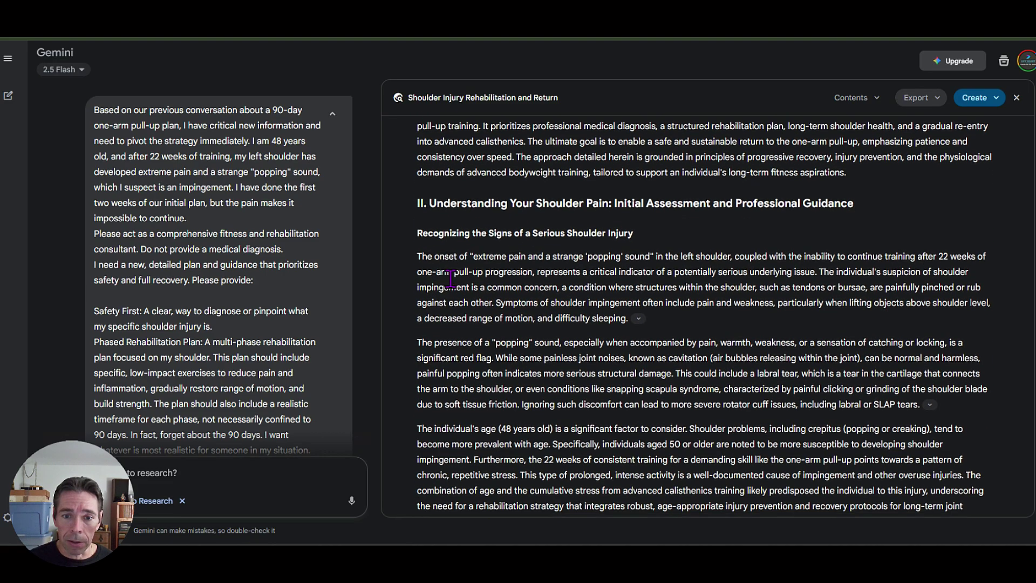
scroll(450, 279, down, 4)
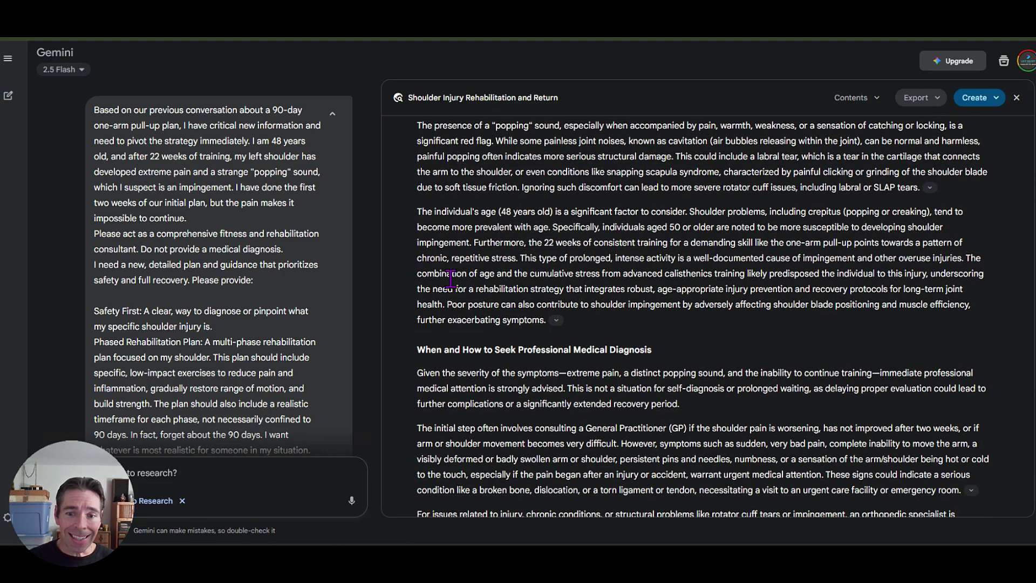
click(557, 321)
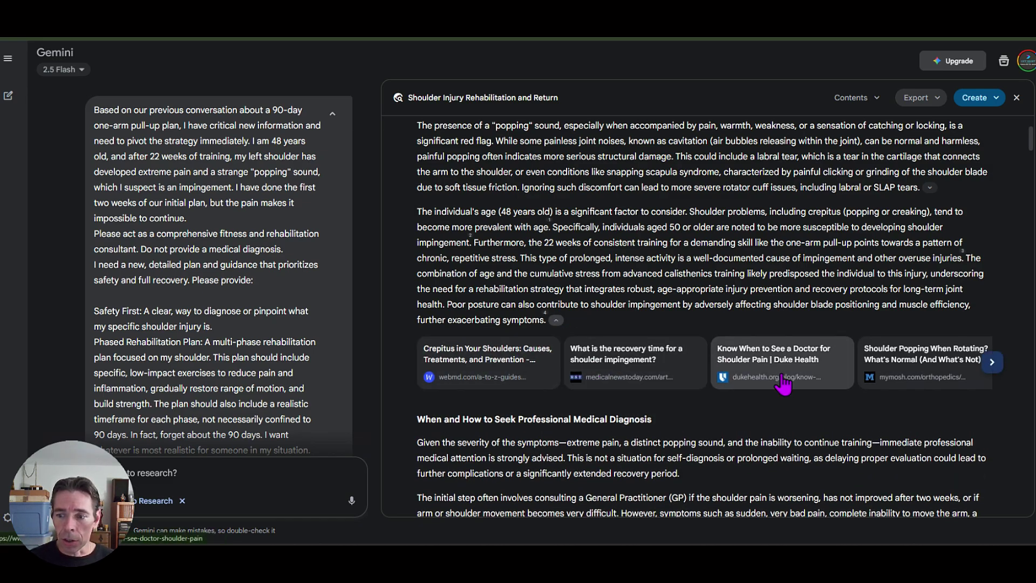
click(753, 358)
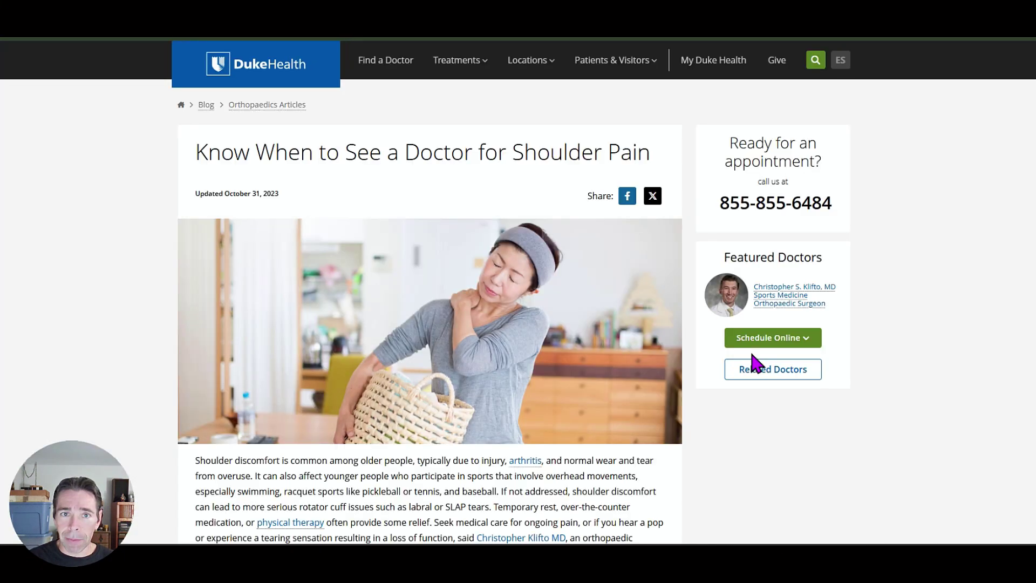
scroll(515, 305, down, 2)
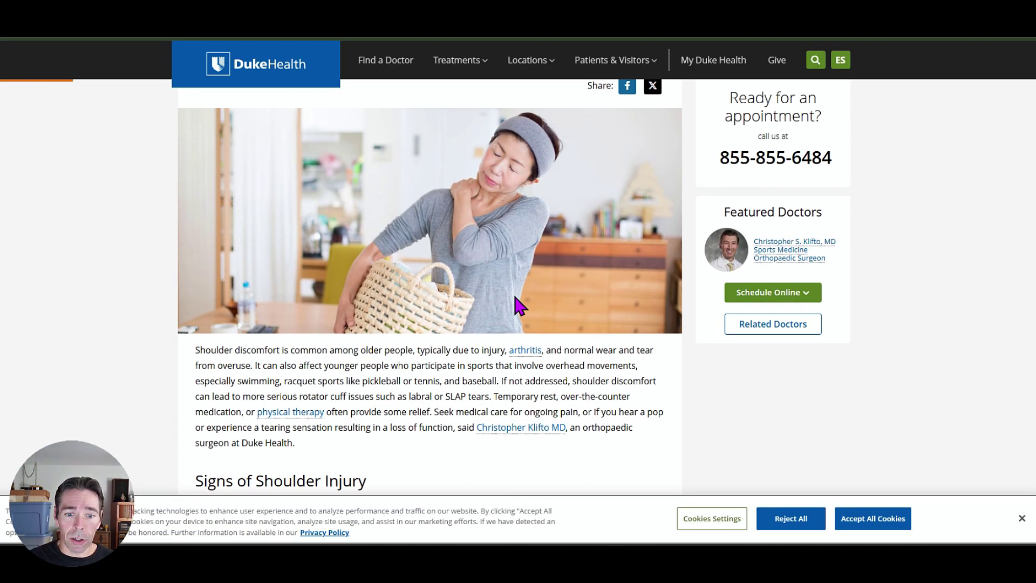
scroll(515, 296, down, 1)
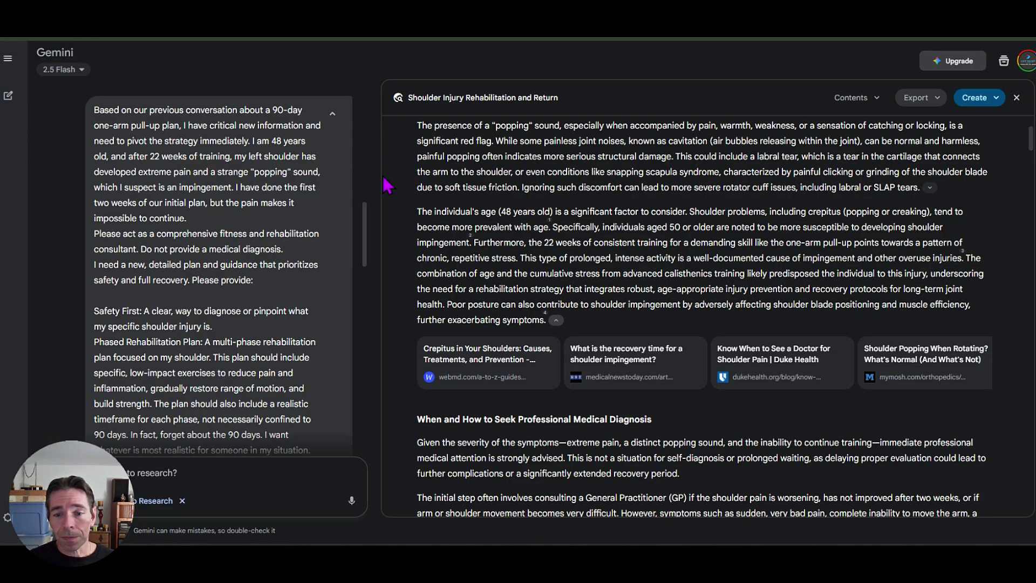
- Examine the report's medical attention indicators and rehabilitation phase overview tables, and open the report's export options
scroll(426, 198, down, 3)
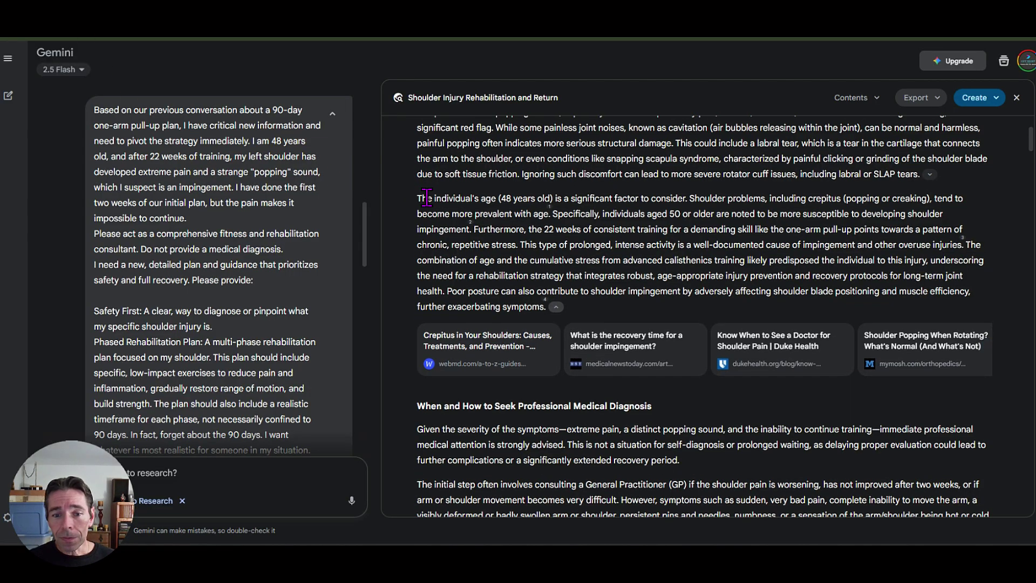
scroll(488, 227, down, 7)
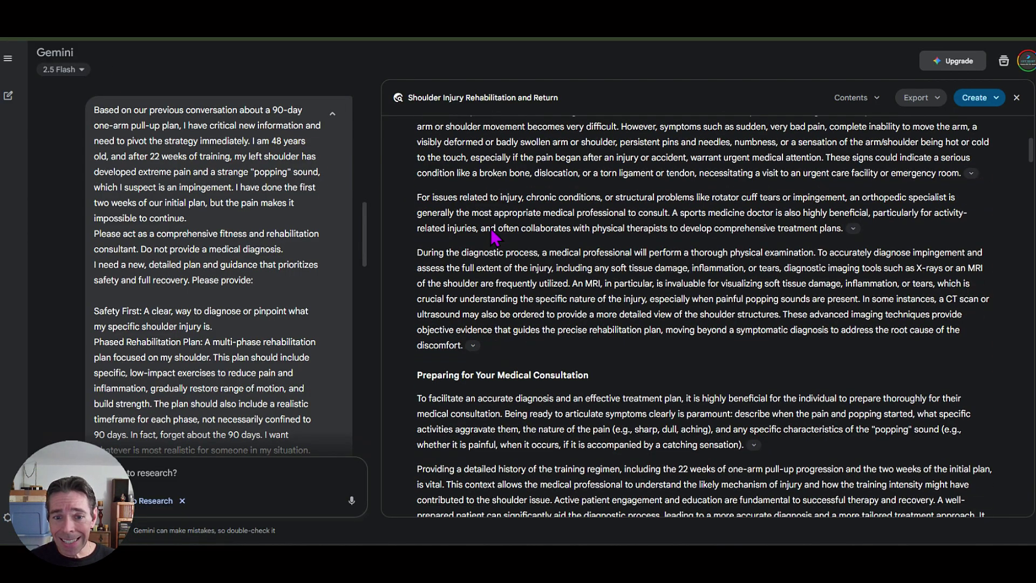
scroll(489, 229, down, 5)
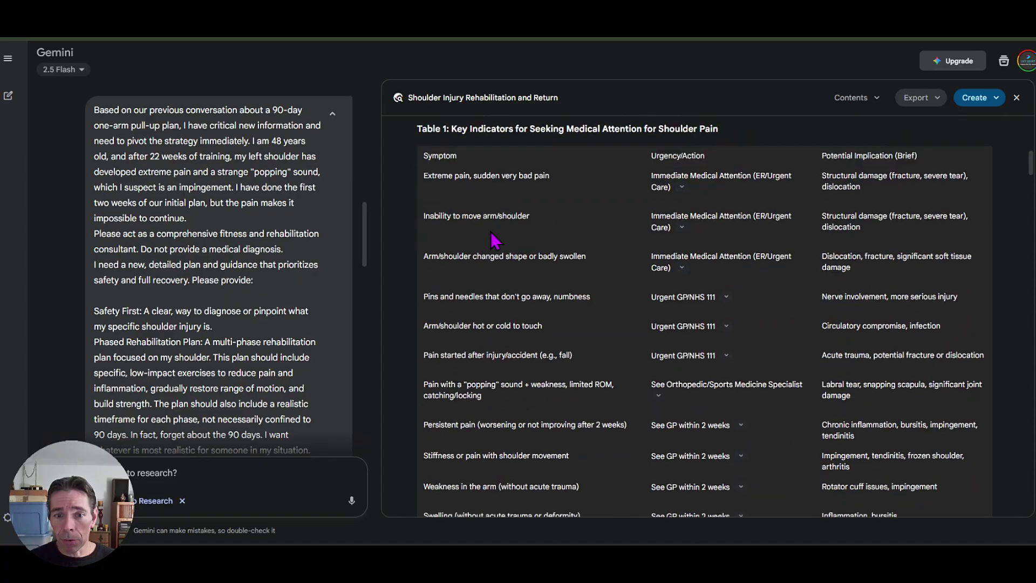
scroll(626, 335, down, 3)
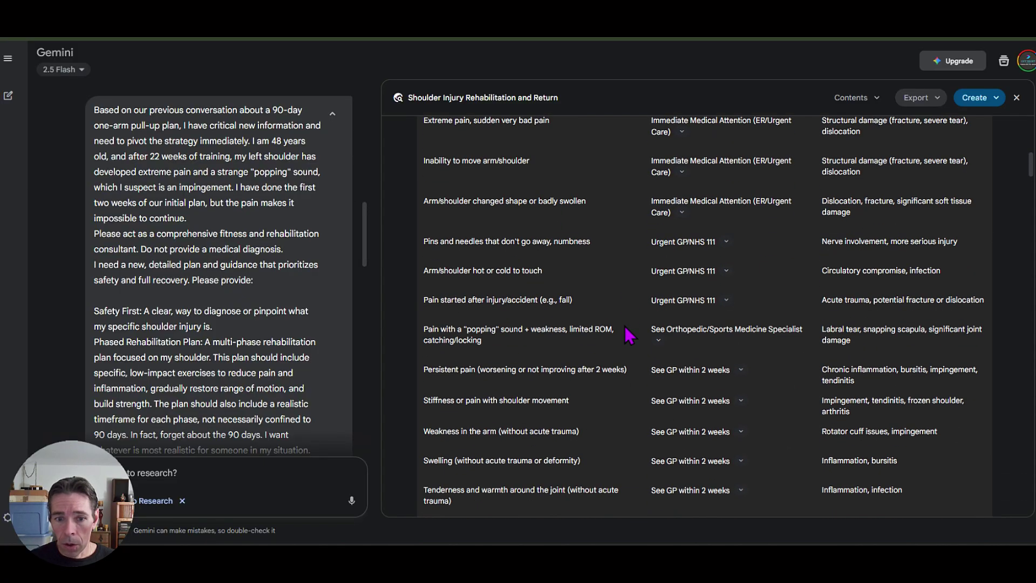
scroll(629, 335, down, 4)
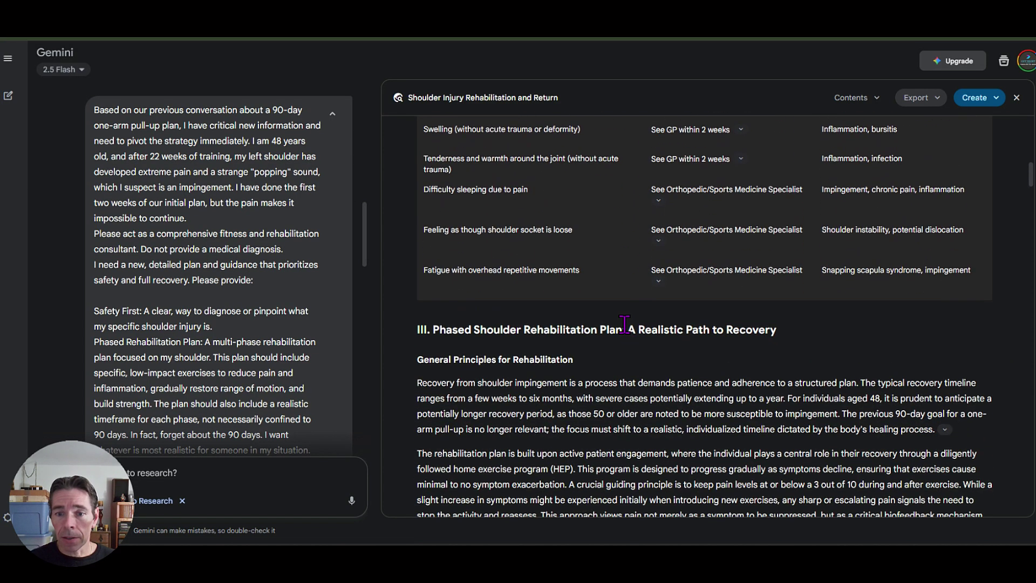
scroll(624, 323, down, 7)
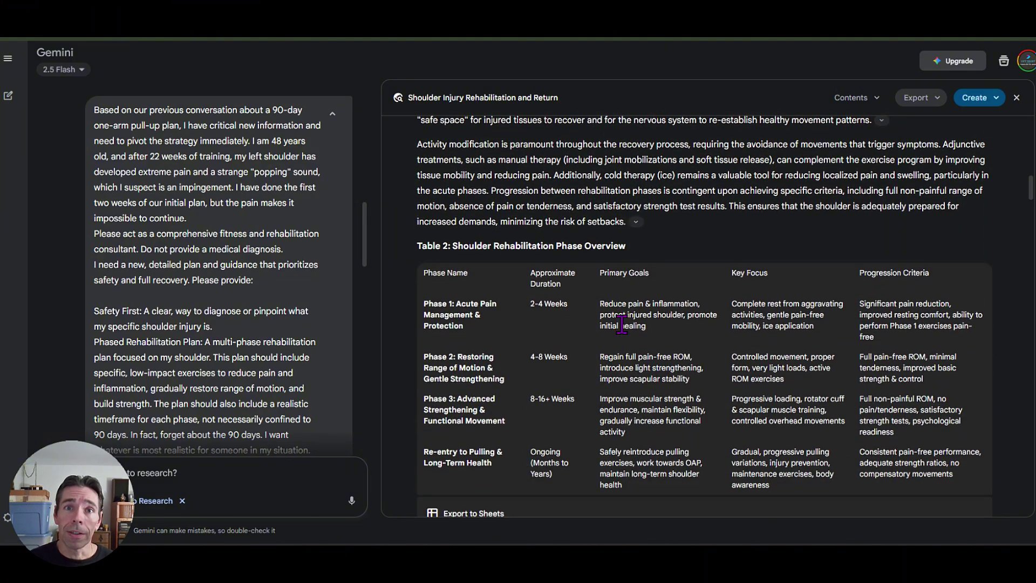
scroll(622, 324, down, 1)
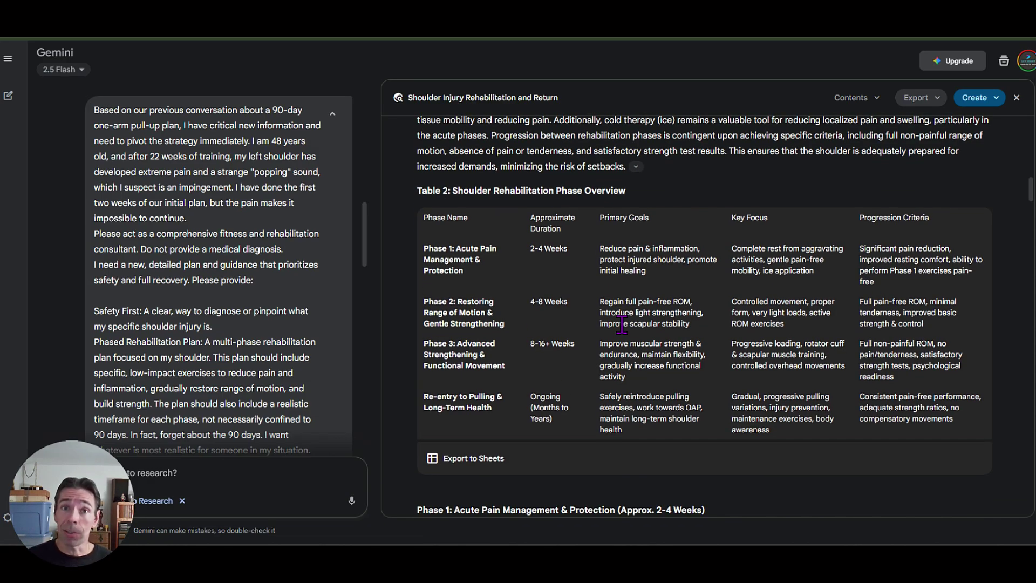
scroll(622, 325, down, 1)
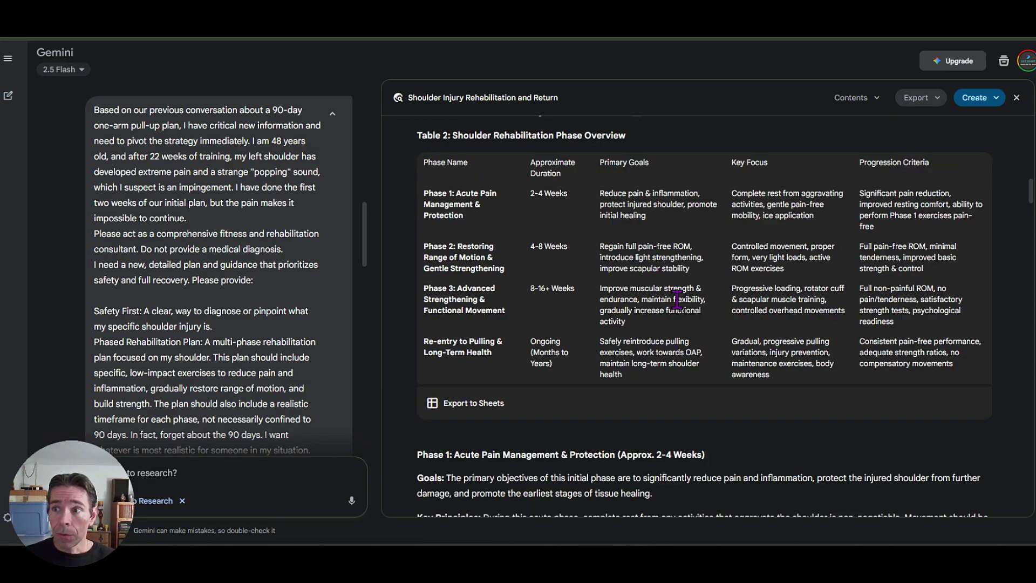
click(926, 103)
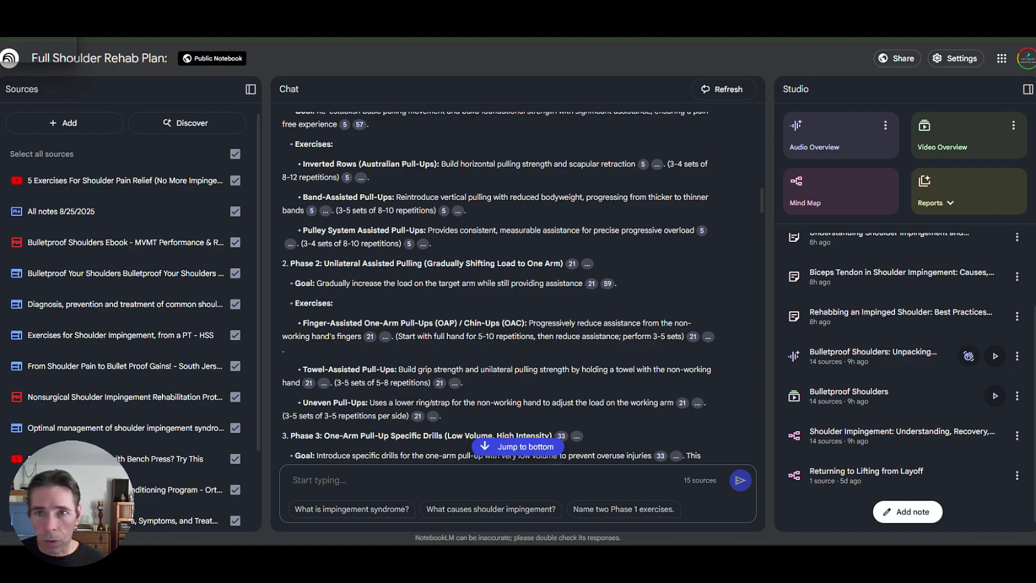
- Look back through the Return to Activity answer to the notebook summary and view the options for adding sources
scroll(444, 320, up, 2)
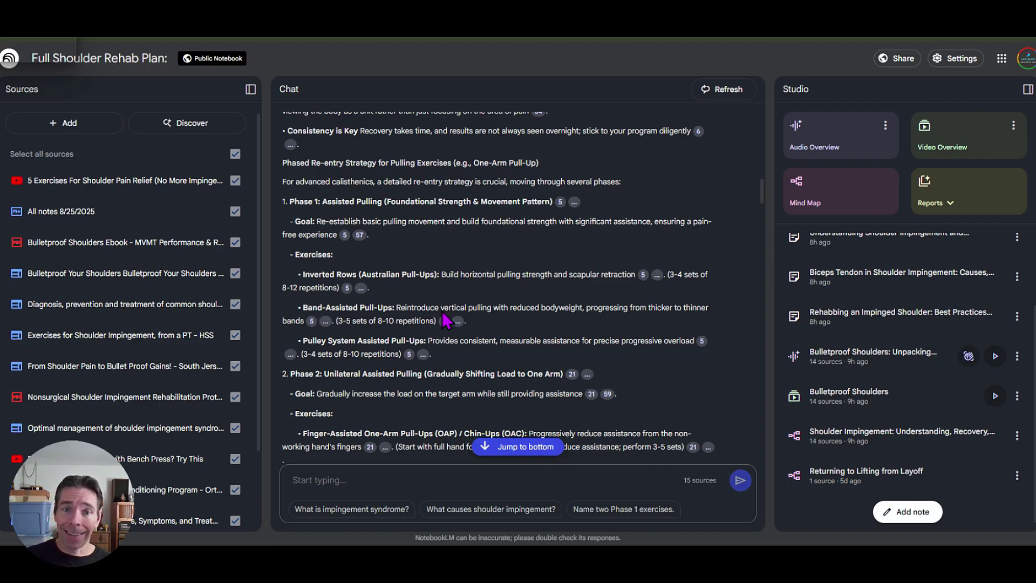
scroll(444, 319, up, 12)
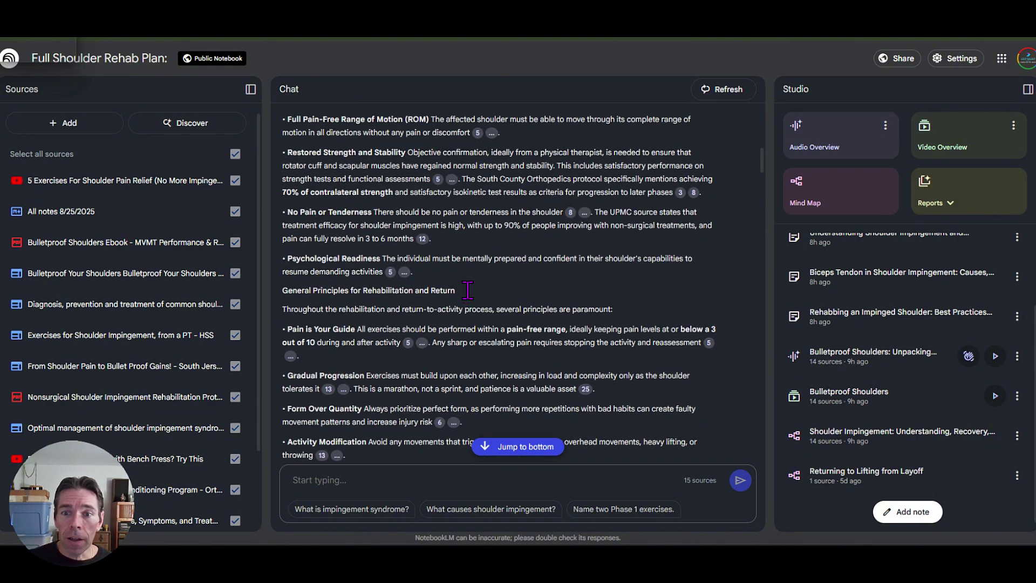
scroll(468, 290, up, 4)
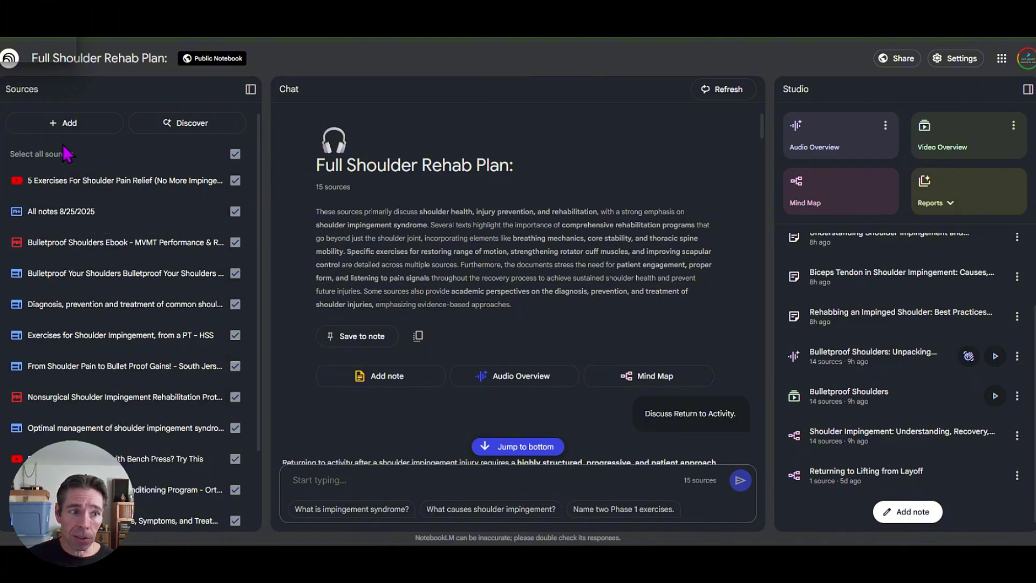
click(60, 124)
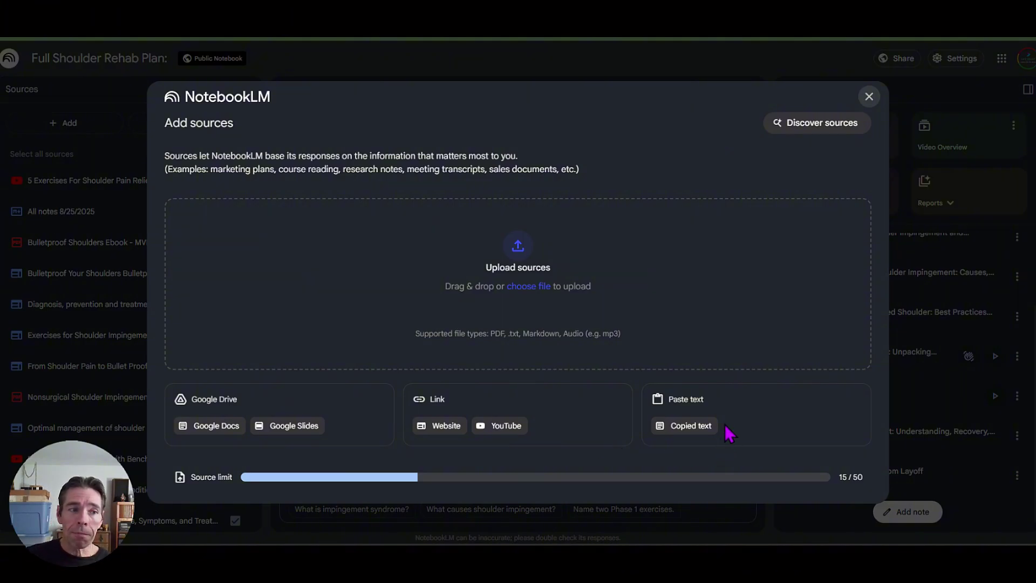
click(868, 99)
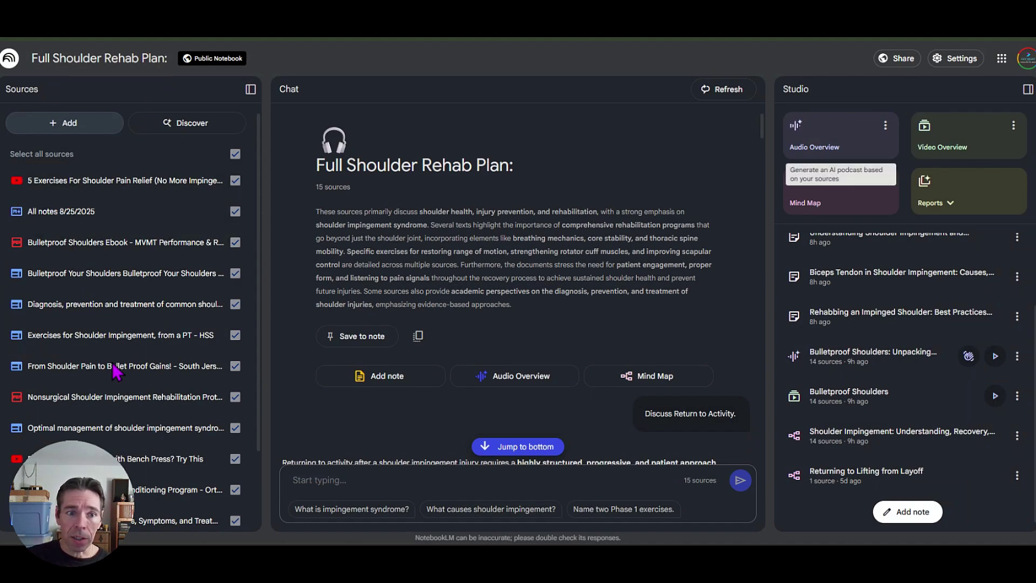
- Exclude the 5 Exercises For Shoulder Pain Relief video from the selected sources and include it again
click(235, 181)
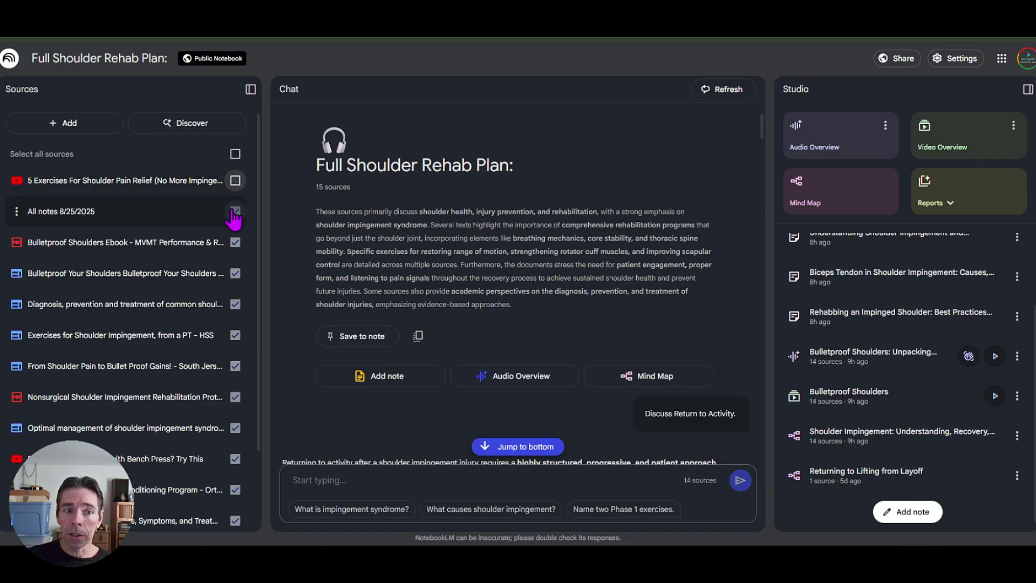
click(236, 181)
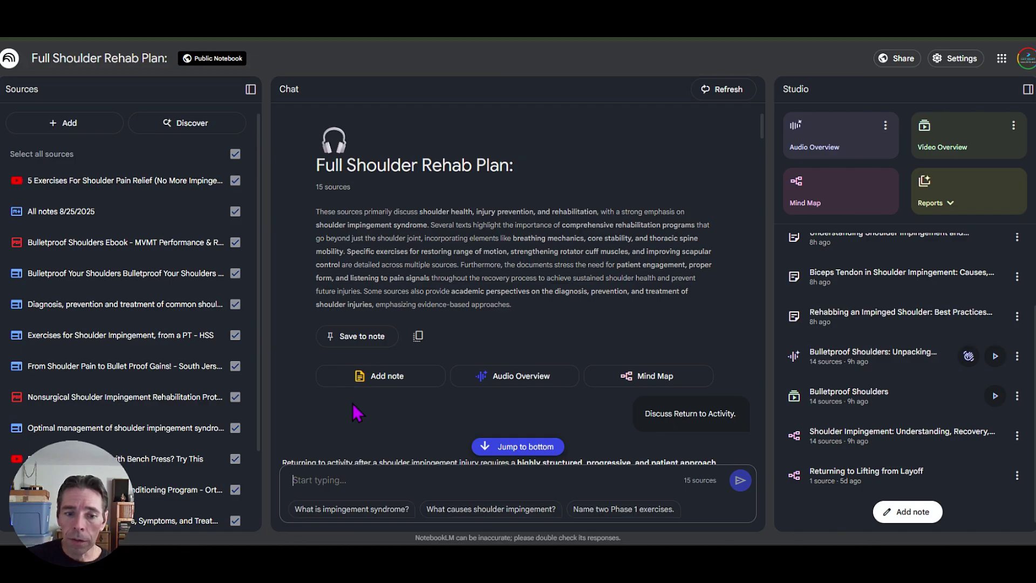
- Read the Return to Activity answer's criteria for return and its general rehabilitation principles
scroll(359, 417, down, 2)
scroll(362, 390, down, 3)
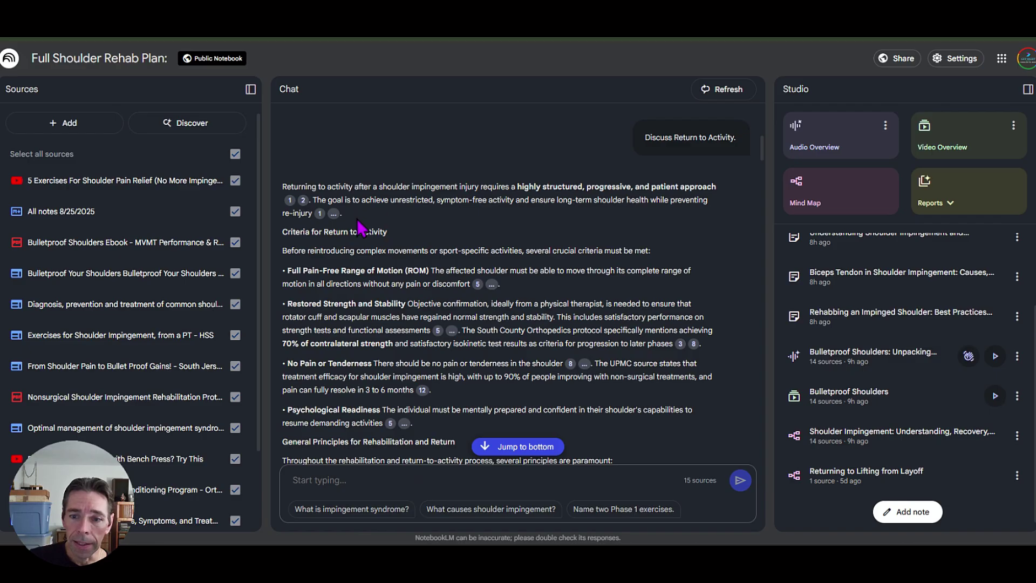
scroll(360, 223, down, 1)
scroll(359, 223, down, 3)
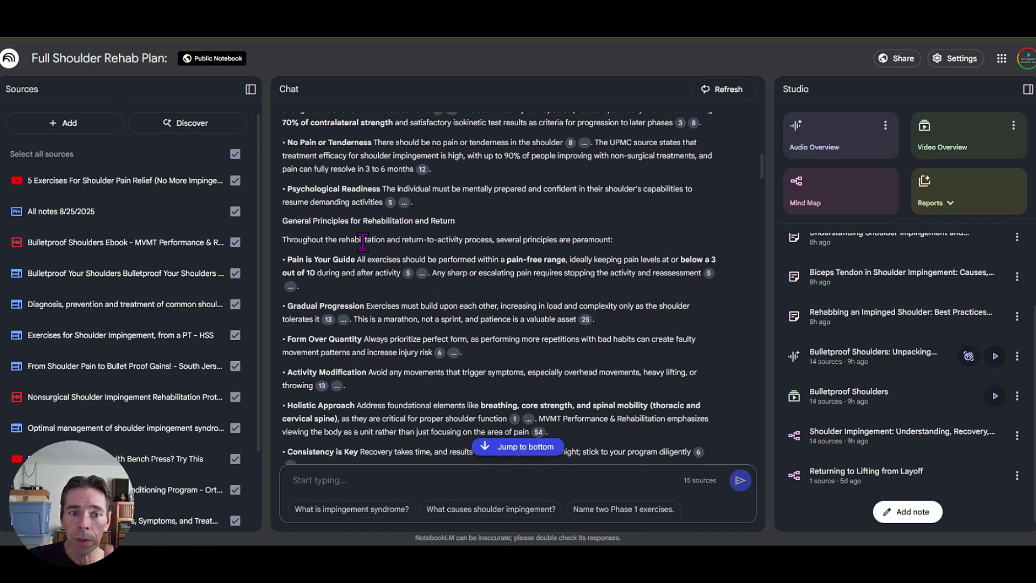
- Preview the cited source passages behind the Pain is Your Guide and Gradual Progression principles and read through the latter
mouse_move(408, 273)
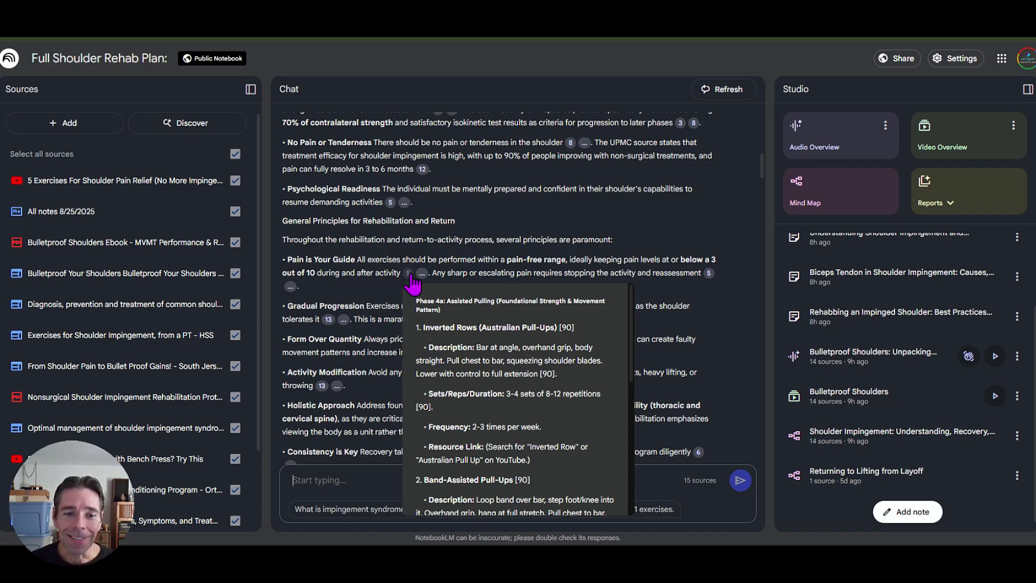
scroll(413, 282, down, 1)
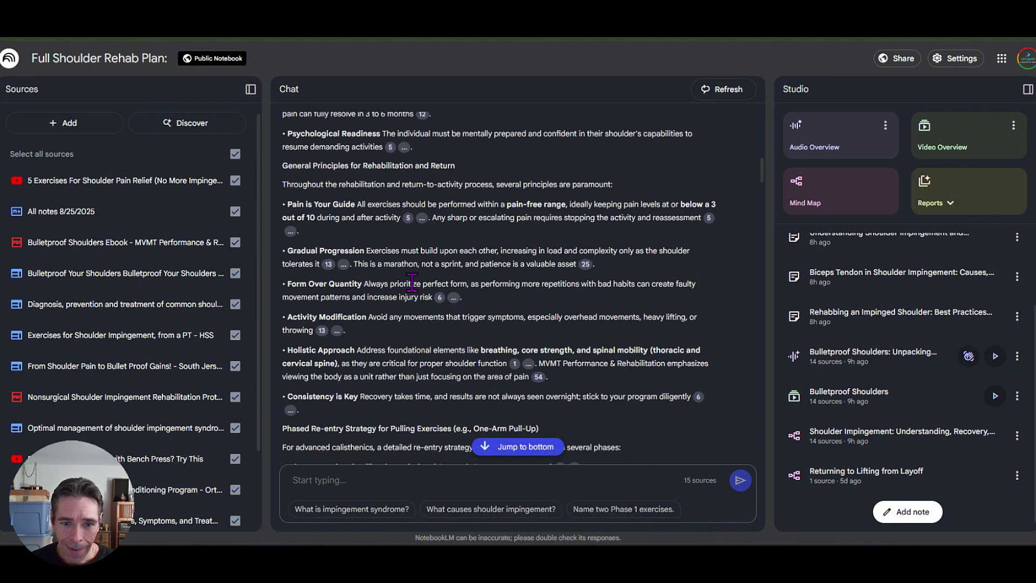
mouse_move(329, 264)
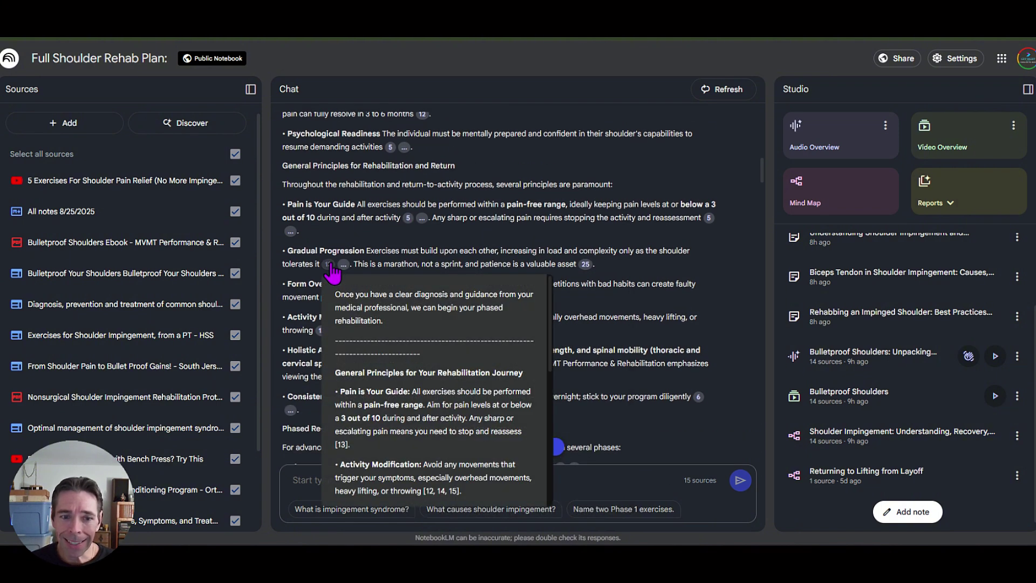
scroll(357, 287, down, 3)
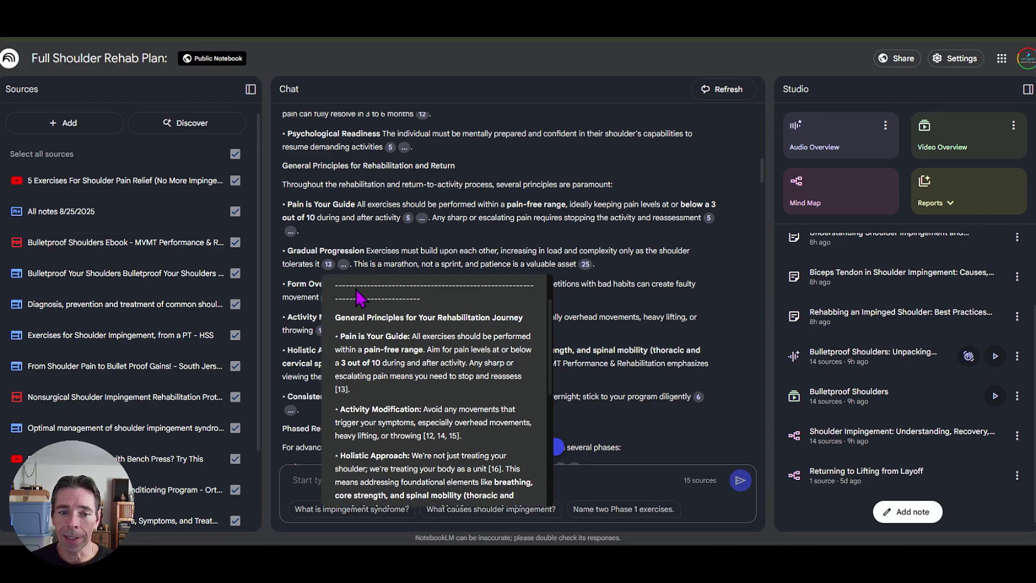
scroll(356, 287, down, 2)
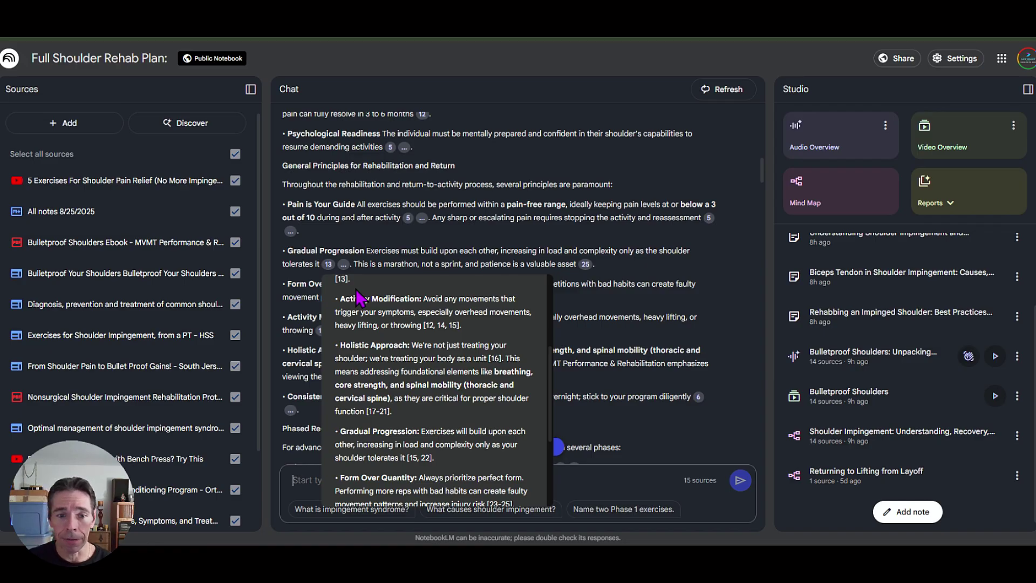
scroll(357, 295, down, 1)
scroll(357, 303, down, 1)
scroll(355, 298, down, 1)
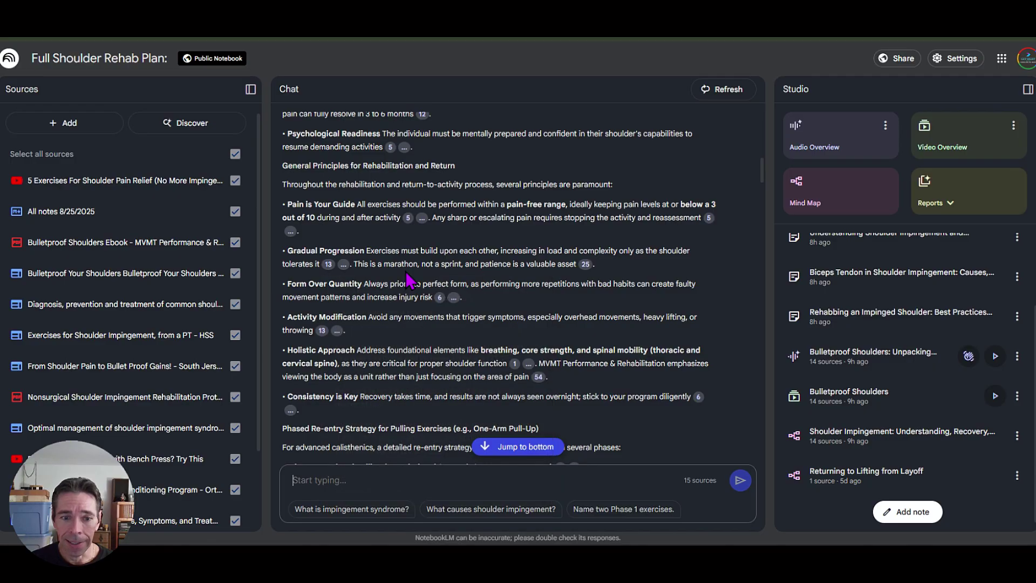
- Read the phased re-entry strategy for pulling exercises and the remaining sections to the end of the Return to Activity answer
scroll(368, 297, down, 3)
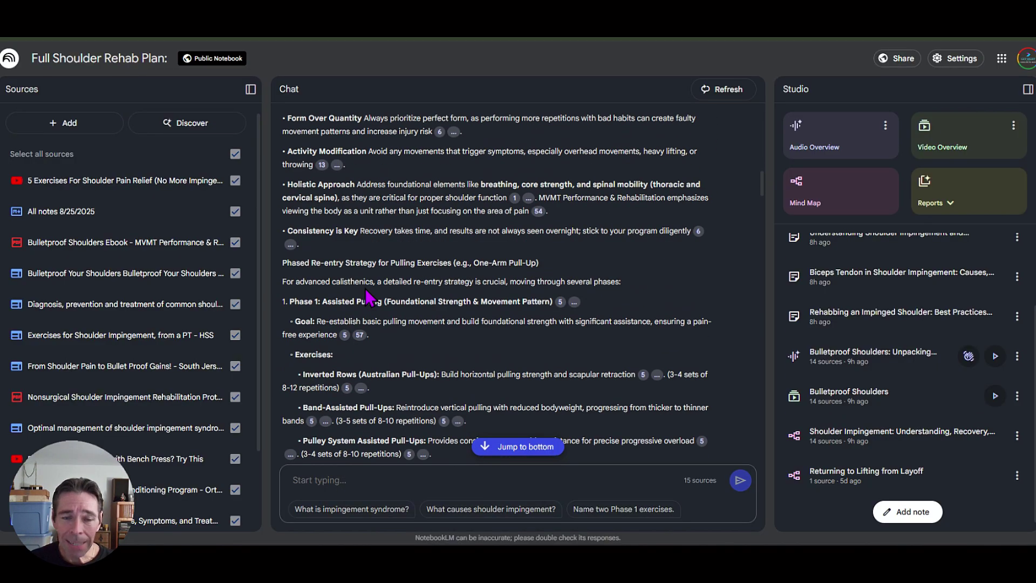
scroll(372, 299, down, 4)
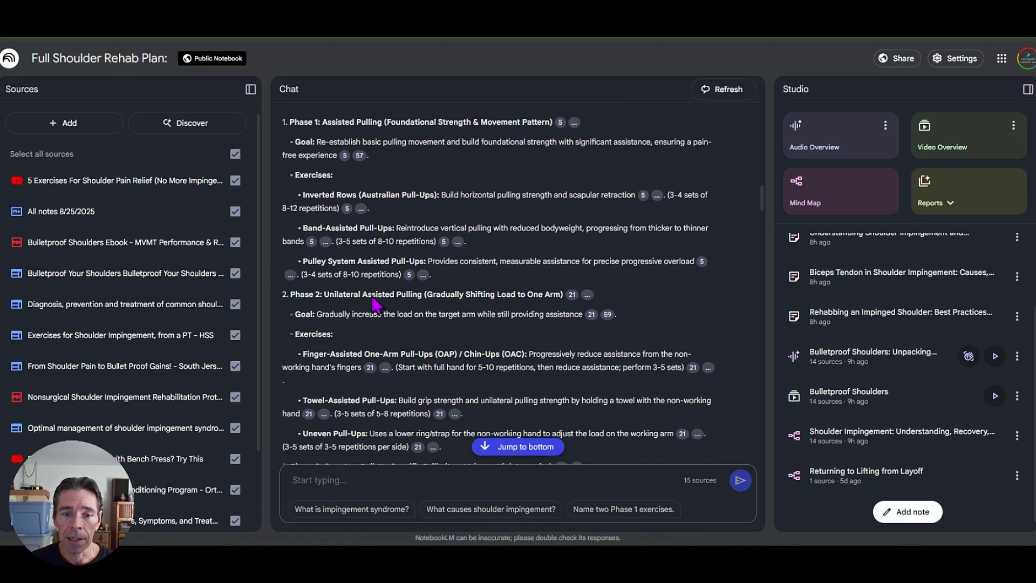
scroll(376, 306, down, 7)
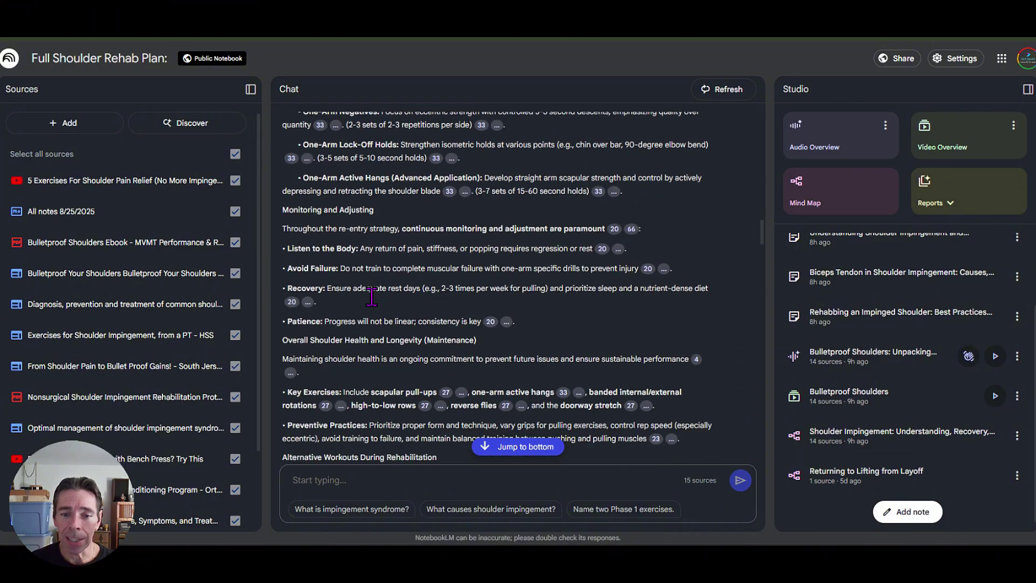
scroll(372, 296, down, 6)
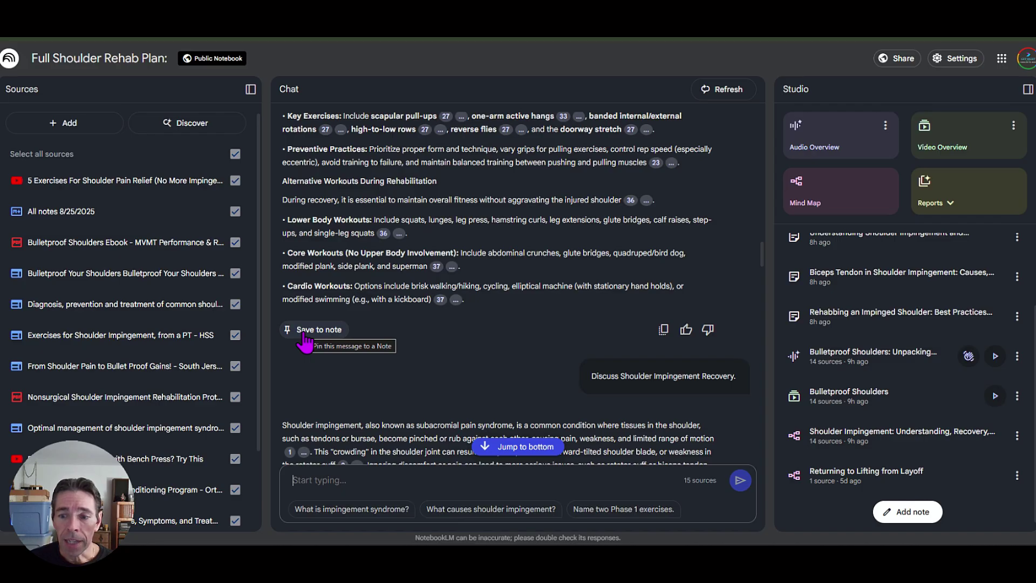
- Look through the saved Studio notes and view the source conversion options for the Shoulder Impingement Recovery: Return to... note
scroll(854, 318, up, 2)
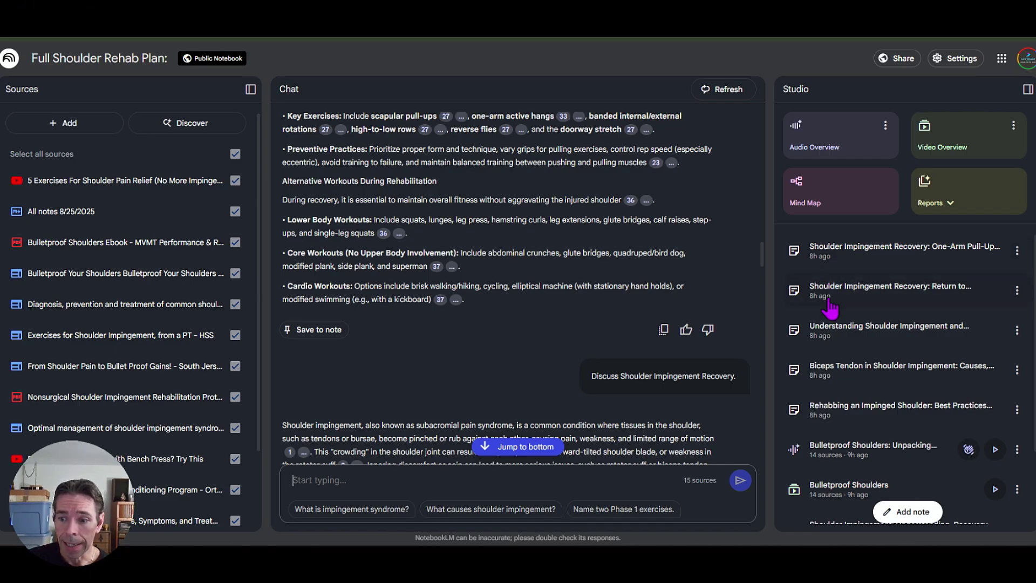
scroll(832, 316, down, 2)
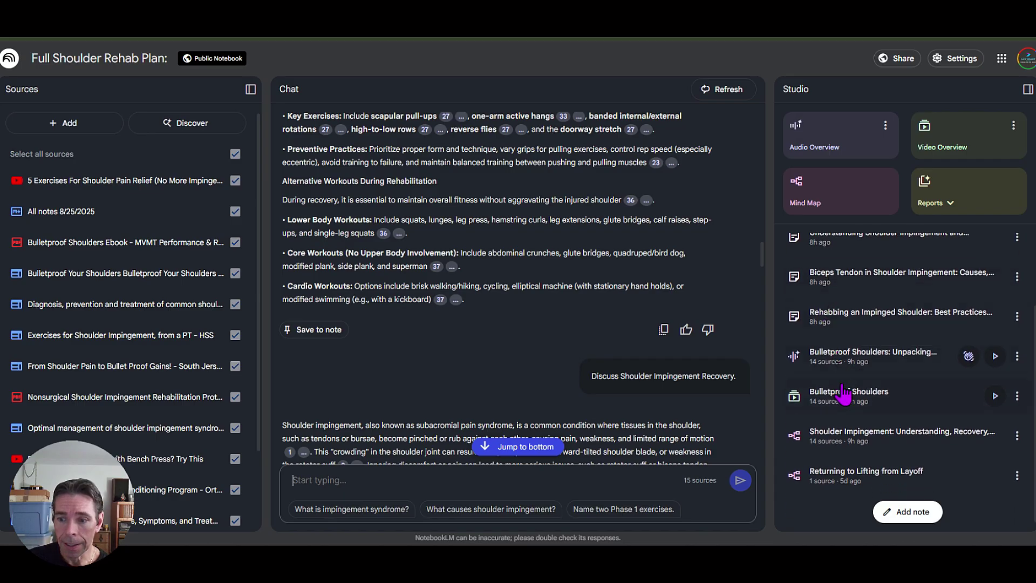
scroll(848, 351, up, 1)
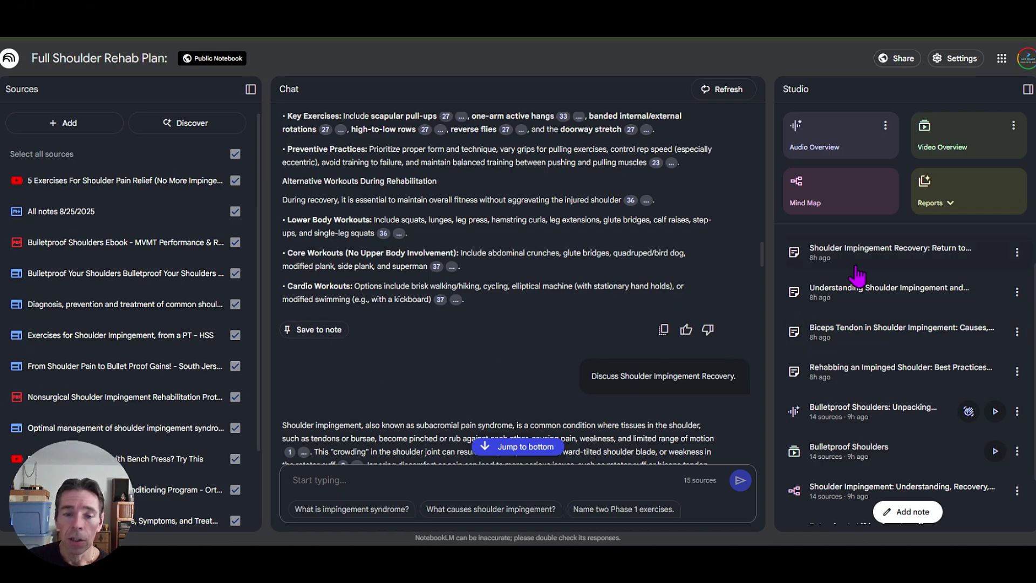
click(1018, 253)
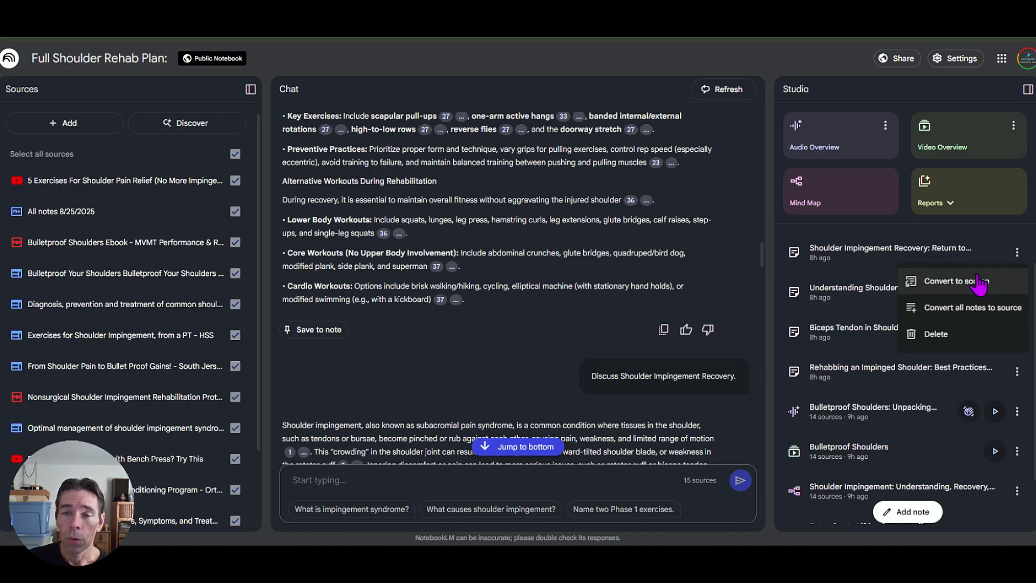
click(1017, 253)
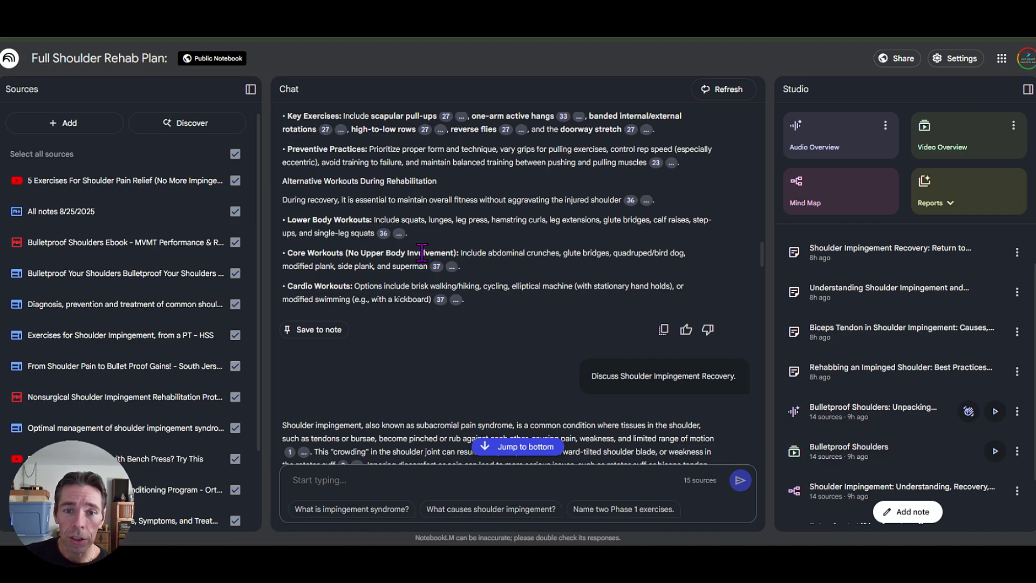
- Open the All notes 8/25/2025 source and look through its source guide and step-by-step rehabilitation plan
scroll(420, 251, up, 3)
scroll(420, 251, up, 5)
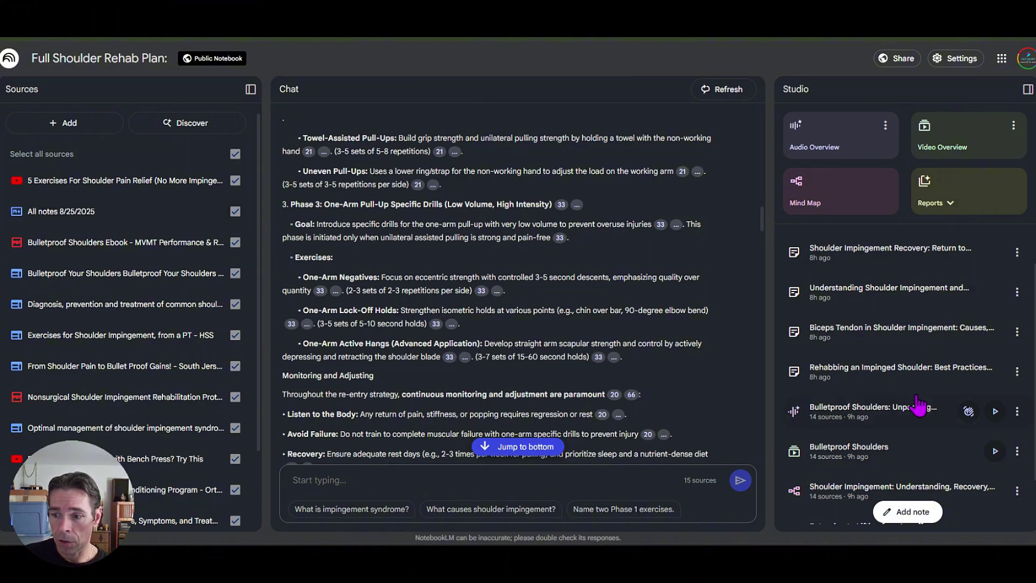
click(123, 227)
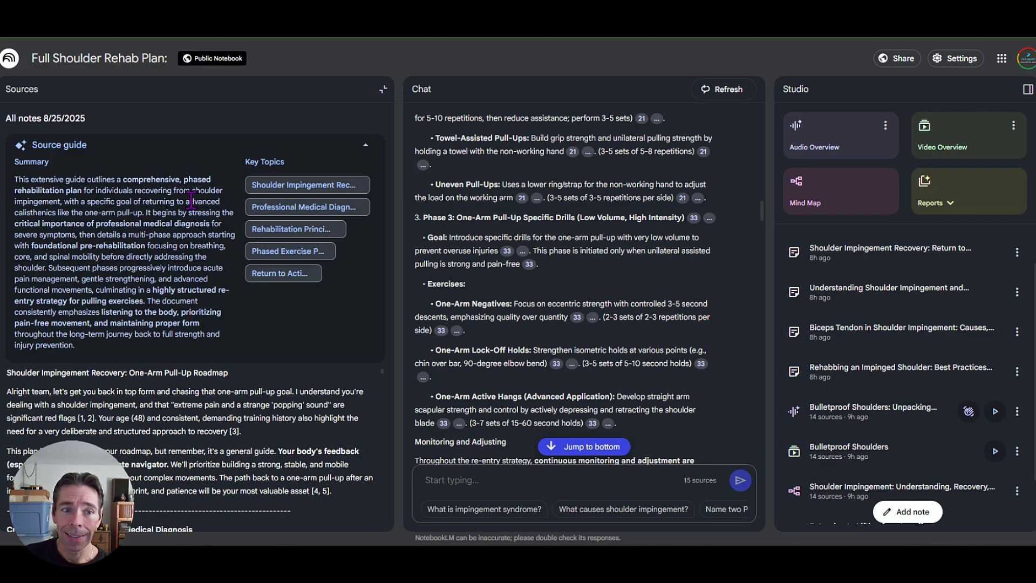
scroll(223, 431, down, 10)
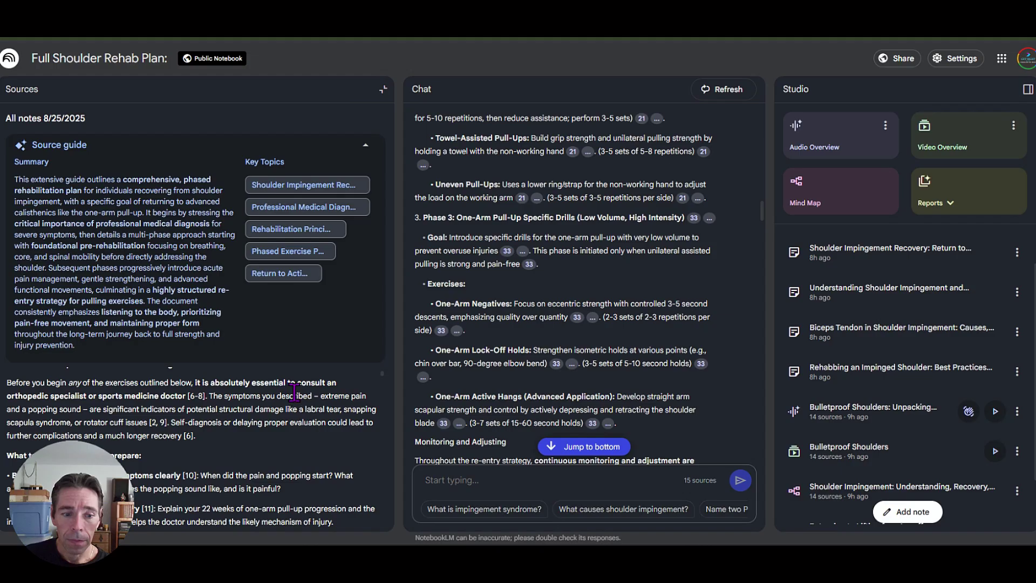
scroll(291, 418, down, 8)
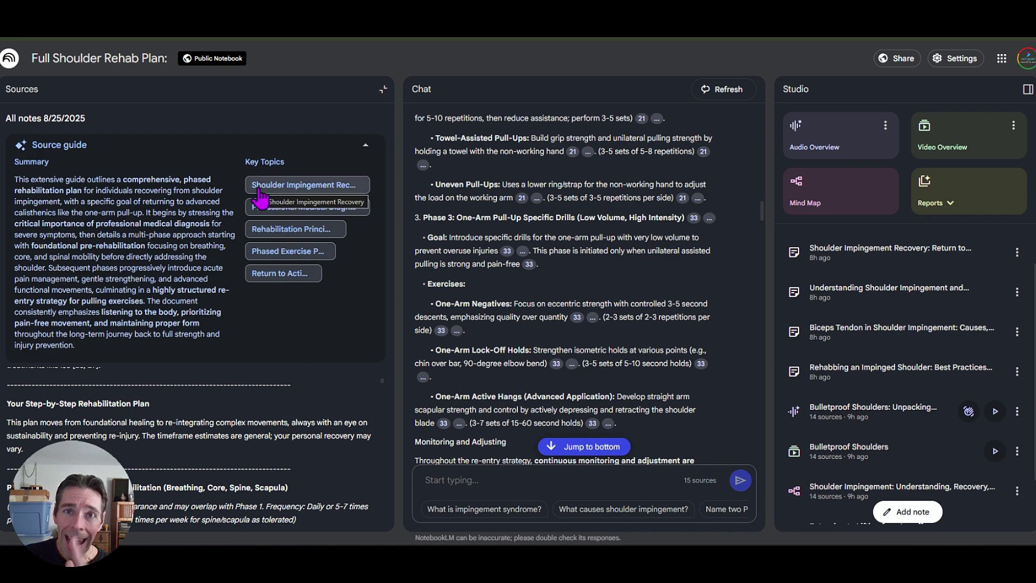
- Ask the chat to discuss the source guide's Phased Exercise Plan key topic and view the start of the answer
click(276, 263)
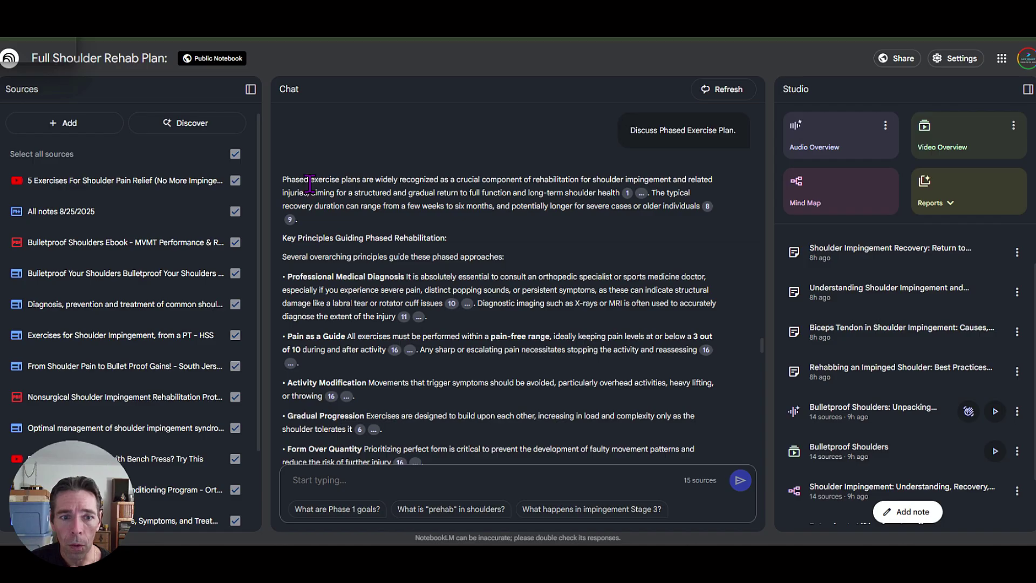
scroll(385, 211, up, 1)
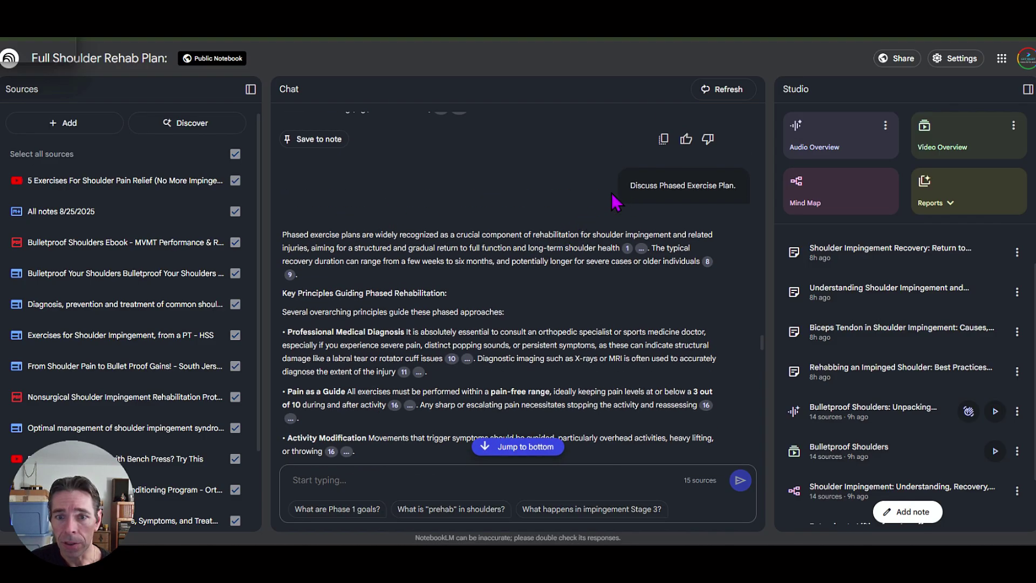
scroll(457, 194, up, 2)
scroll(457, 194, down, 3)
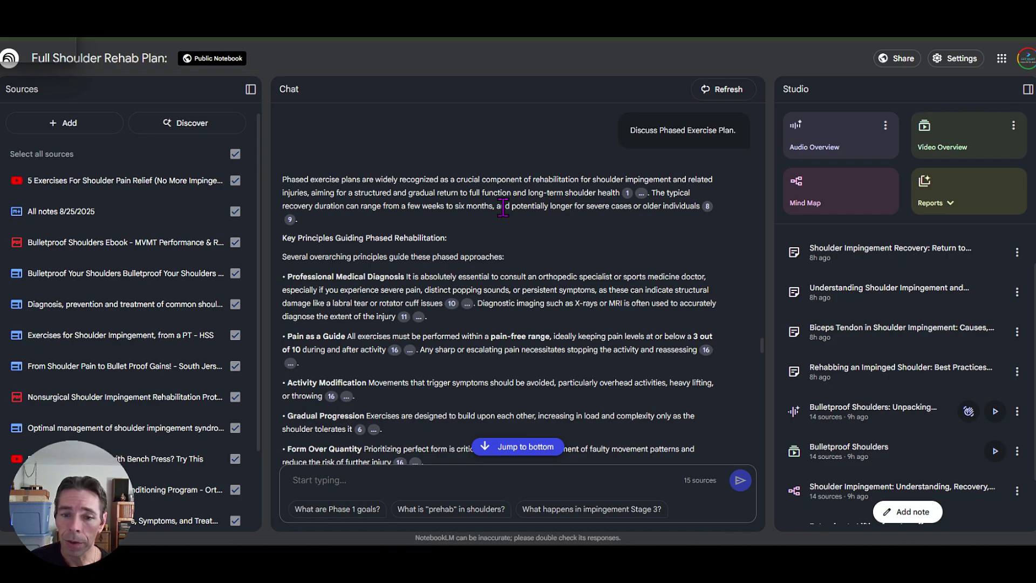
- Read the Phased Exercise Plan answer from its key principles through the Phase 1 acute pain management exercises
scroll(508, 219, down, 1)
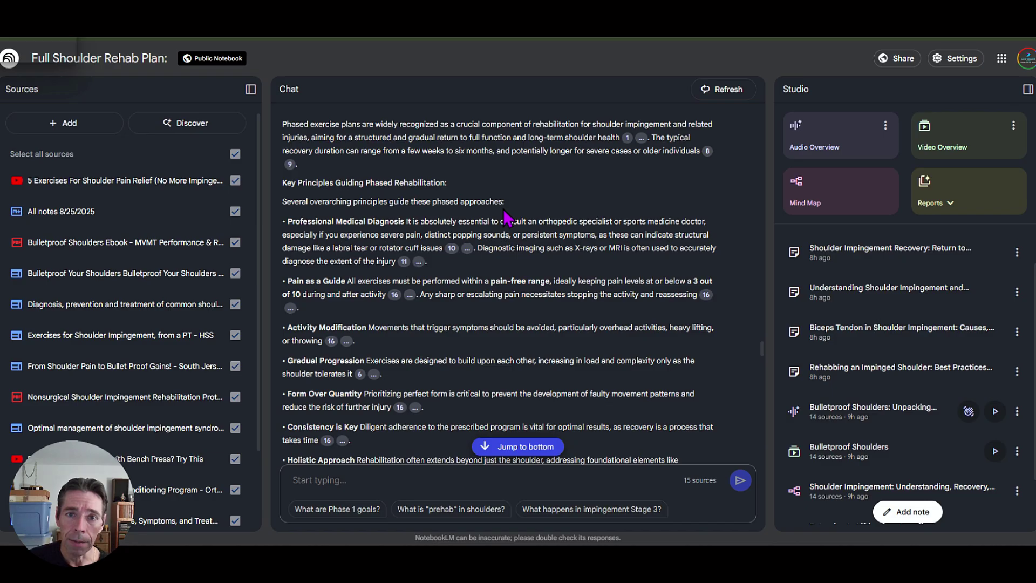
scroll(507, 216, down, 10)
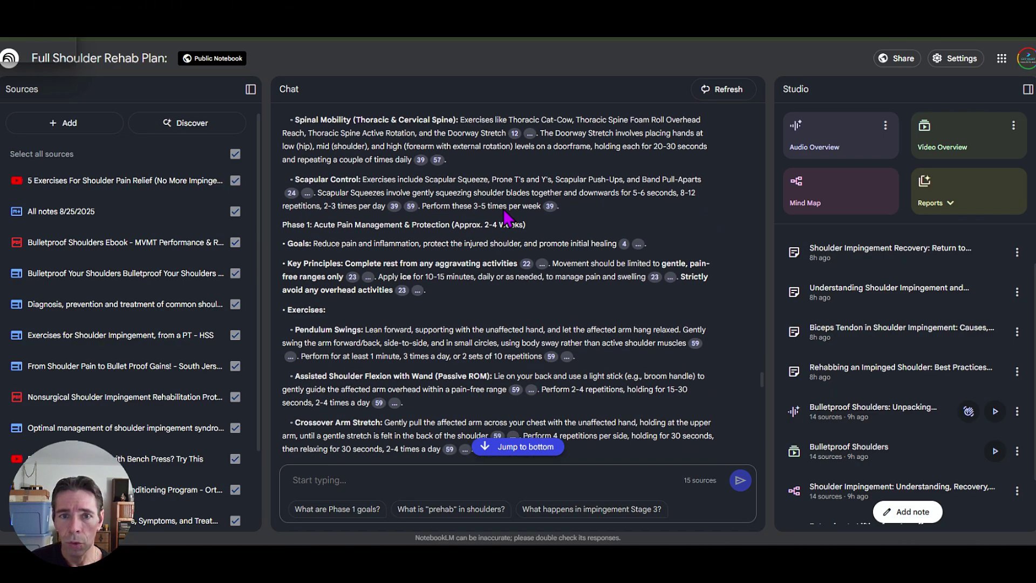
scroll(507, 217, down, 2)
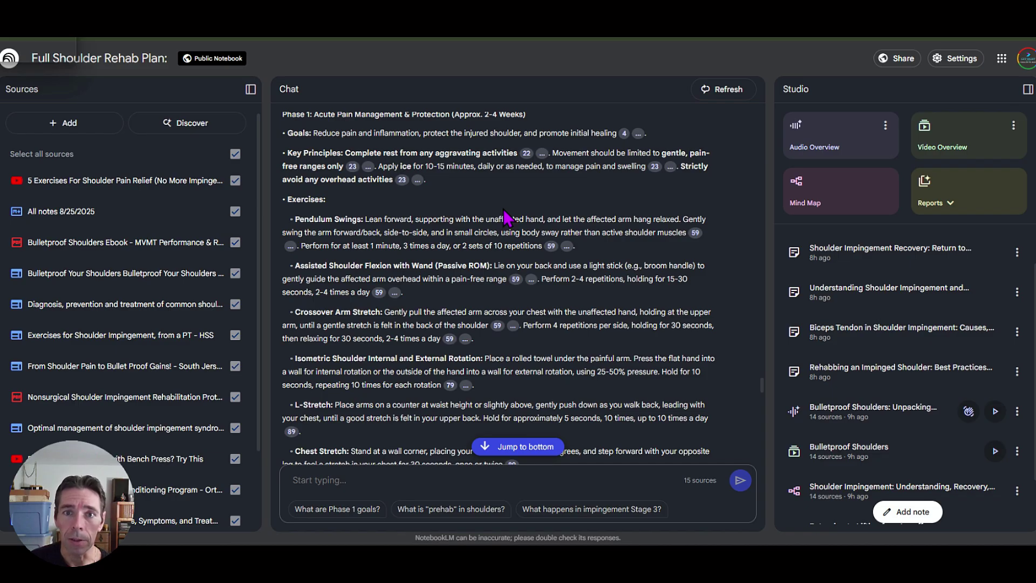
scroll(507, 217, down, 1)
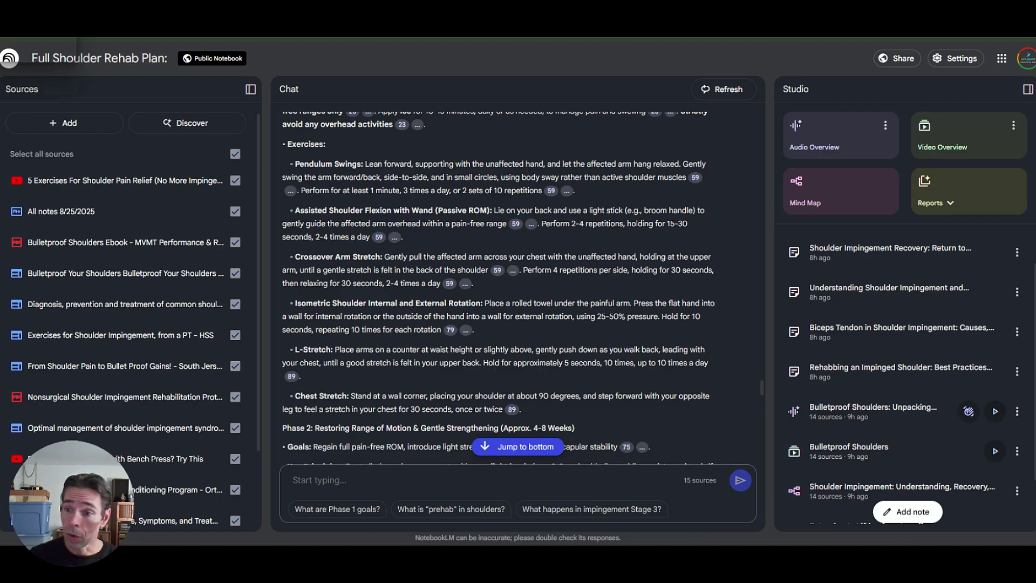
- Open the Shoulder Impingement: Understanding, Recovery, and Prevention mind map and expand its Return to Advanced Calisthenics (One-Arm Pull-Up Example) branch
scroll(864, 273, down, 1)
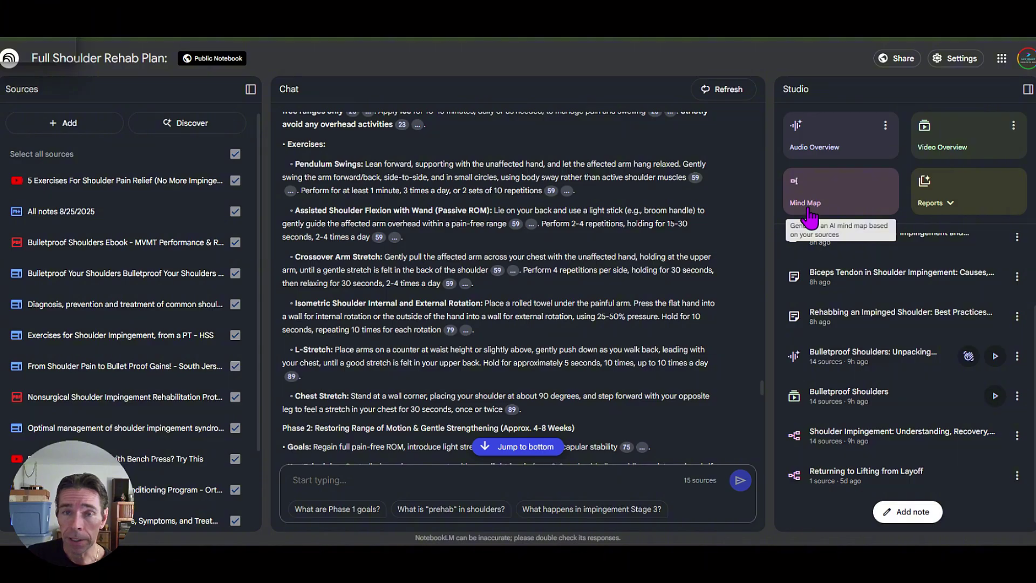
click(848, 445)
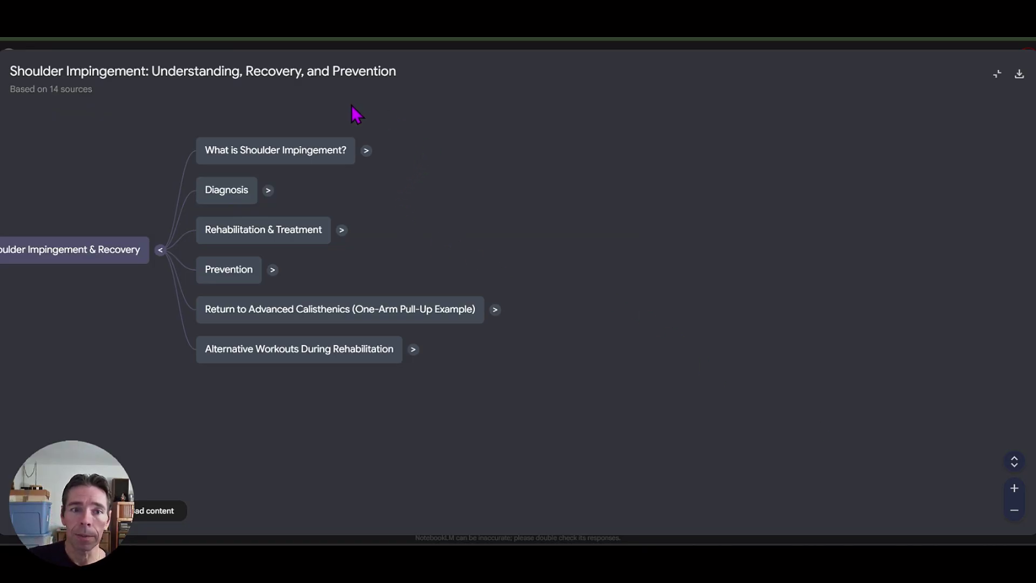
drag(356, 114, 537, 148)
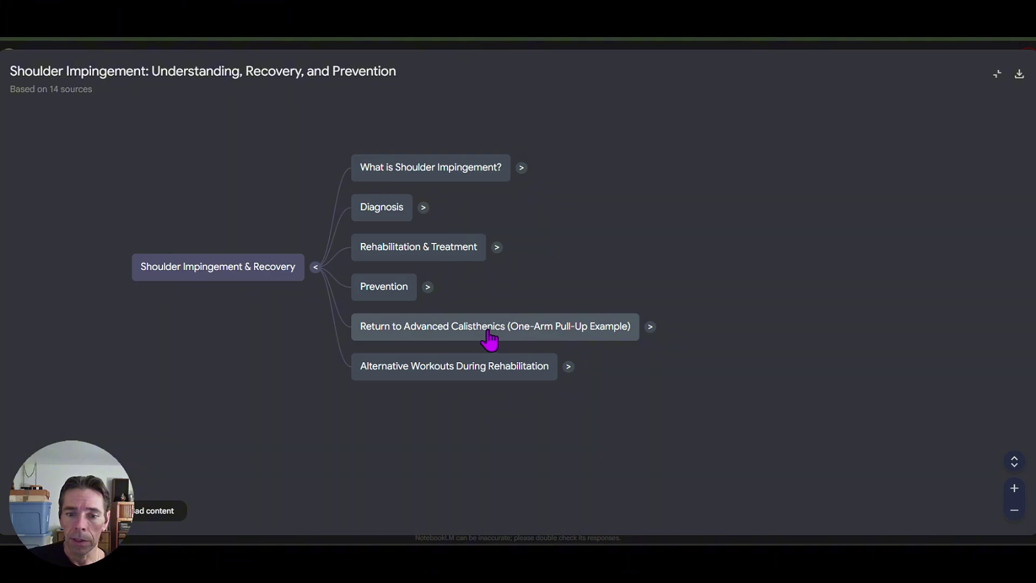
click(649, 328)
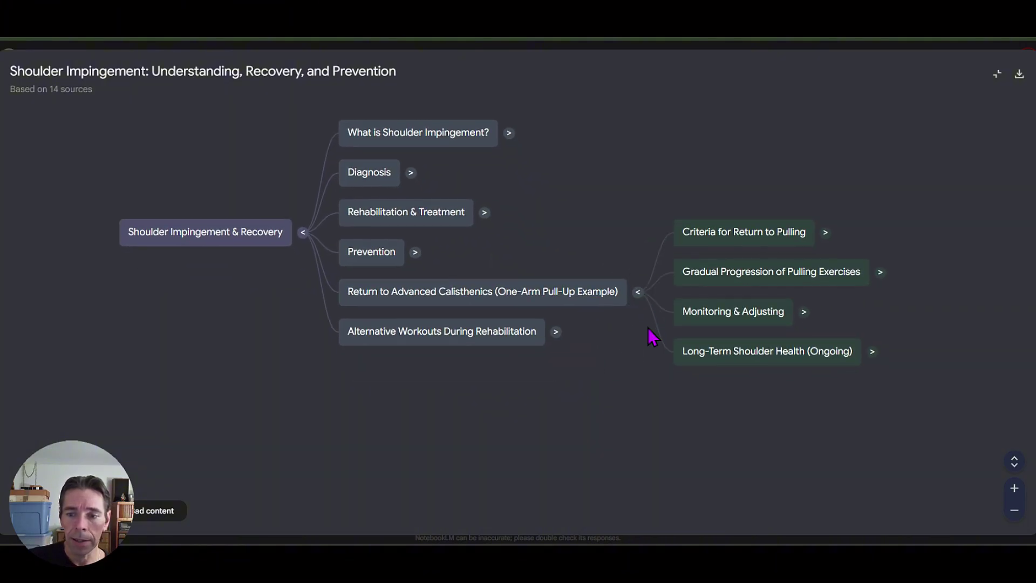